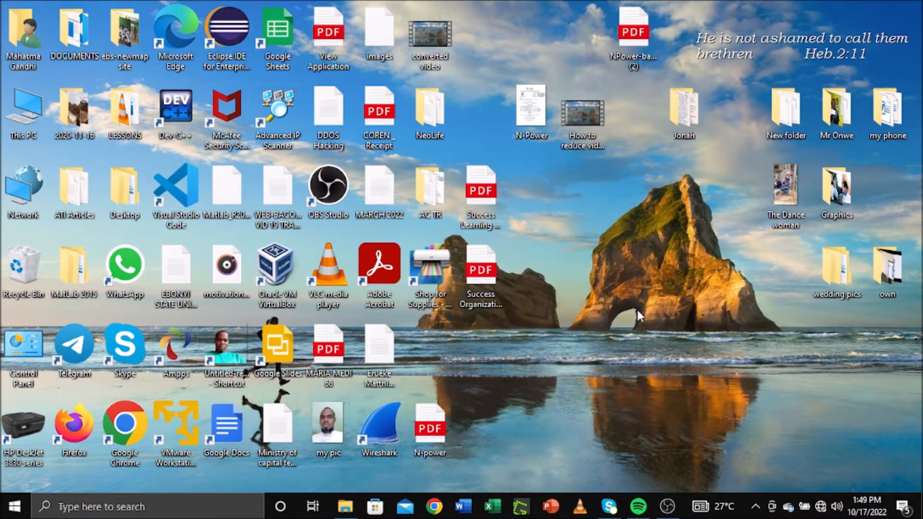
Open the recent Practice workbook in Excel.
{"action": "left_click", "coordinate": [491, 506]}
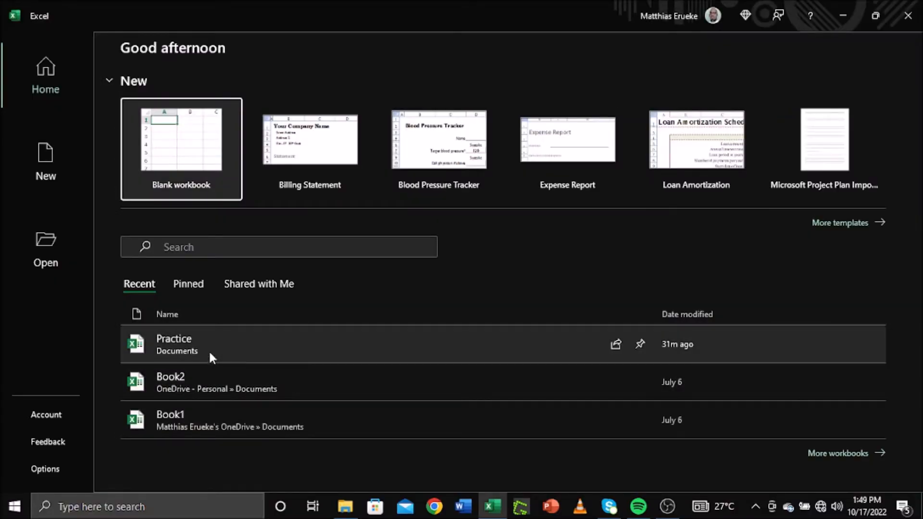
{"action": "left_click", "coordinate": [209, 350]}
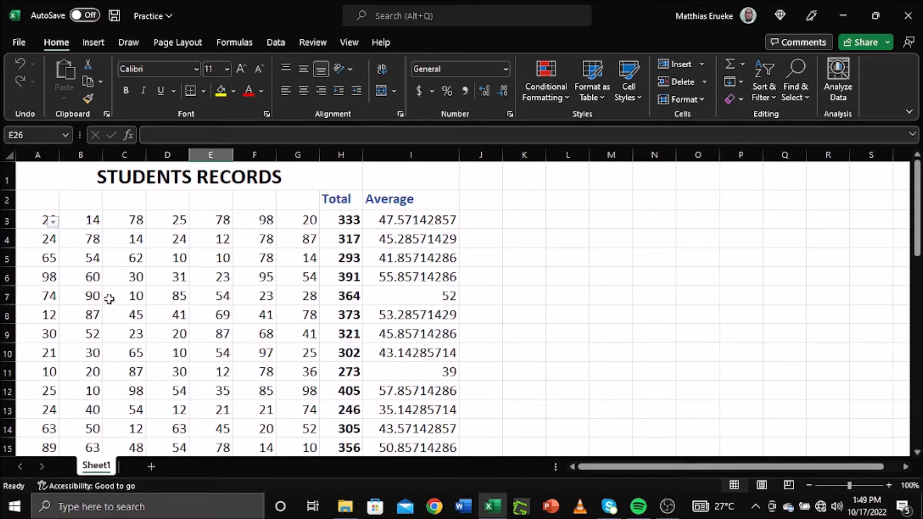
{"action": "left_click", "coordinate": [53, 223]}
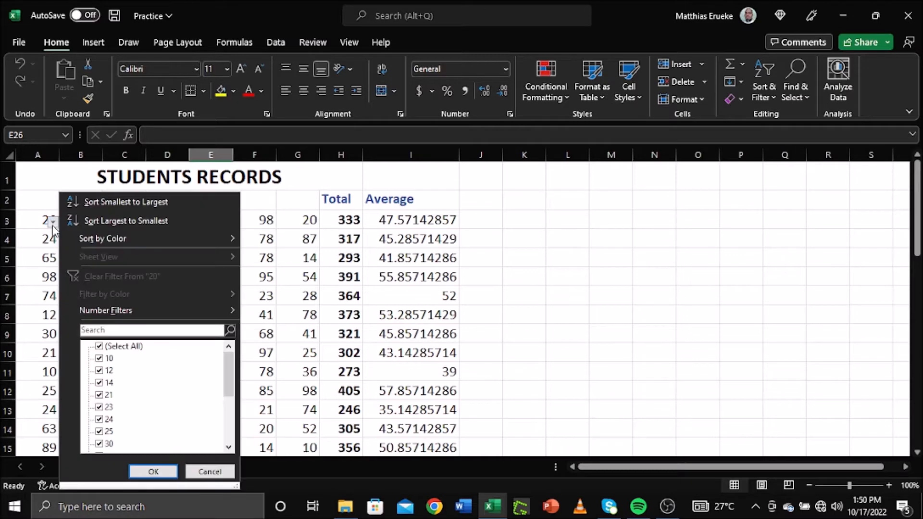
{"action": "left_click", "coordinate": [210, 471]}
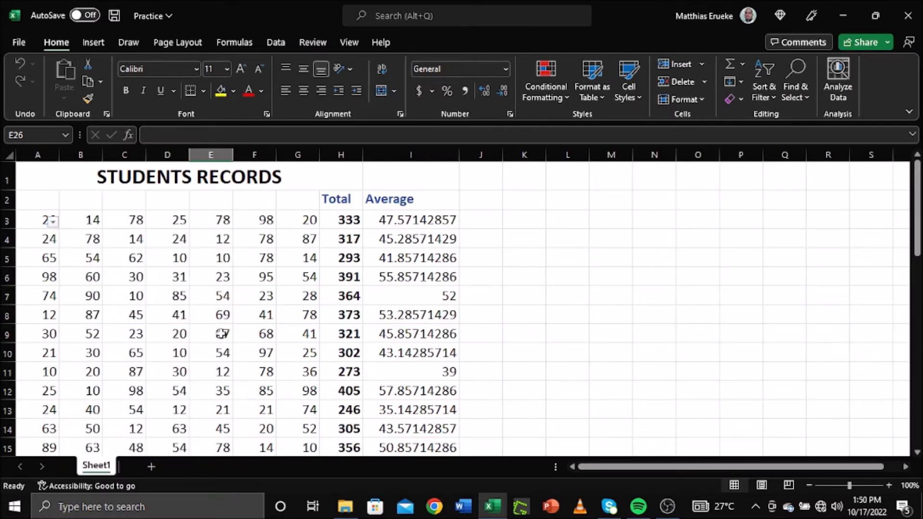
{"action": "left_click", "coordinate": [51, 223]}
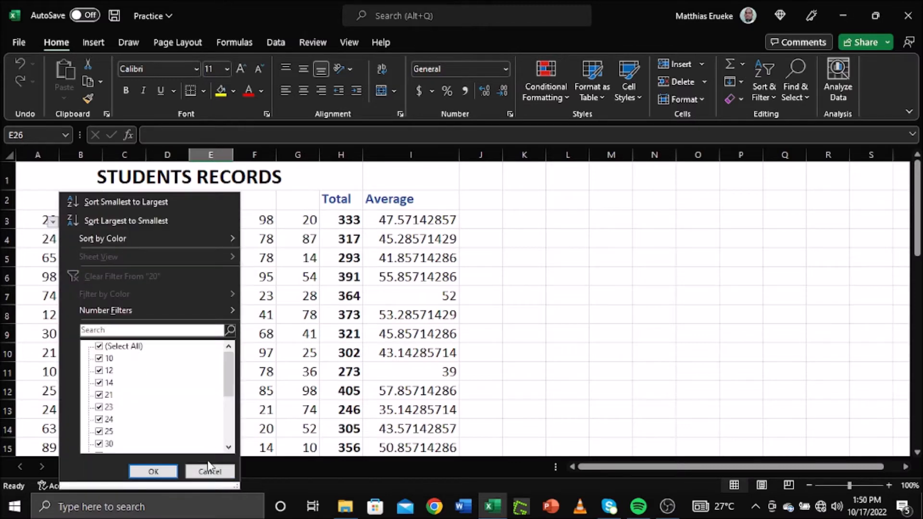
{"action": "scroll", "coordinate": [207, 426], "scroll_direction": "down", "scroll_amount": 3}
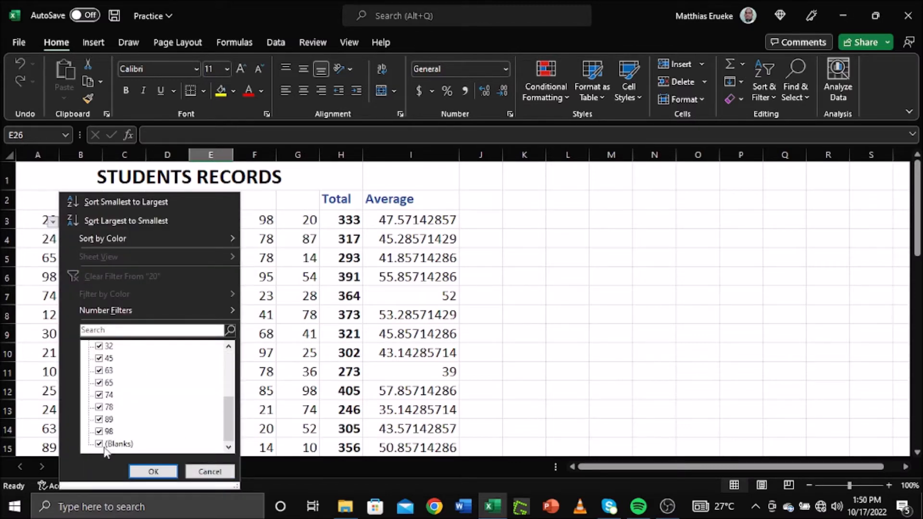
{"action": "left_click", "coordinate": [100, 445]}
{"action": "left_click", "coordinate": [99, 431]}
{"action": "left_click", "coordinate": [99, 420]}
{"action": "left_click", "coordinate": [99, 408]}
{"action": "left_click", "coordinate": [100, 383]}
{"action": "left_click", "coordinate": [99, 370]}
{"action": "left_click", "coordinate": [99, 359]}
{"action": "left_click", "coordinate": [99, 347]}
{"action": "left_click_drag", "start_coordinate": [226, 430], "coordinate": [231, 396]}
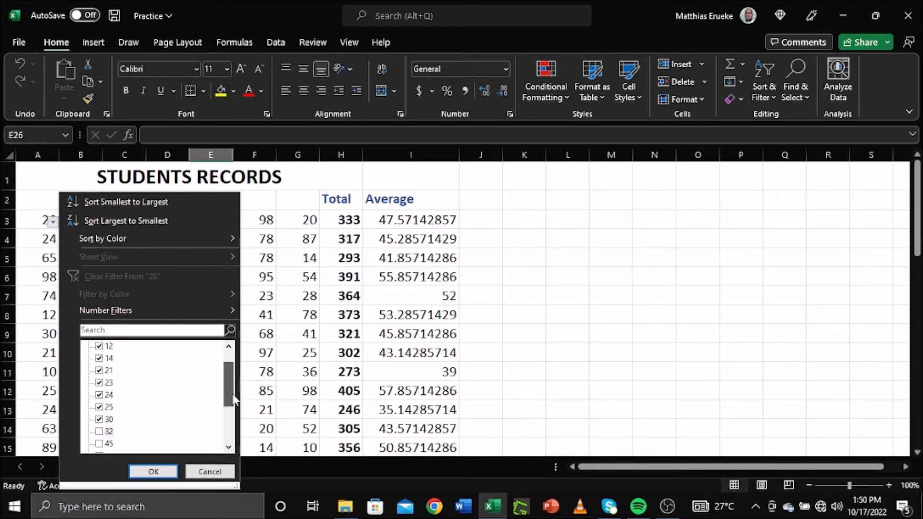
{"action": "left_click", "coordinate": [99, 432]}
{"action": "left_click", "coordinate": [100, 419]}
{"action": "left_click", "coordinate": [99, 407]}
{"action": "left_click", "coordinate": [99, 394]}
{"action": "left_click", "coordinate": [99, 382]}
{"action": "left_click", "coordinate": [99, 370]}
{"action": "left_click", "coordinate": [99, 358]}
{"action": "left_click", "coordinate": [99, 346]}
{"action": "left_click_drag", "start_coordinate": [230, 396], "coordinate": [230, 374]}
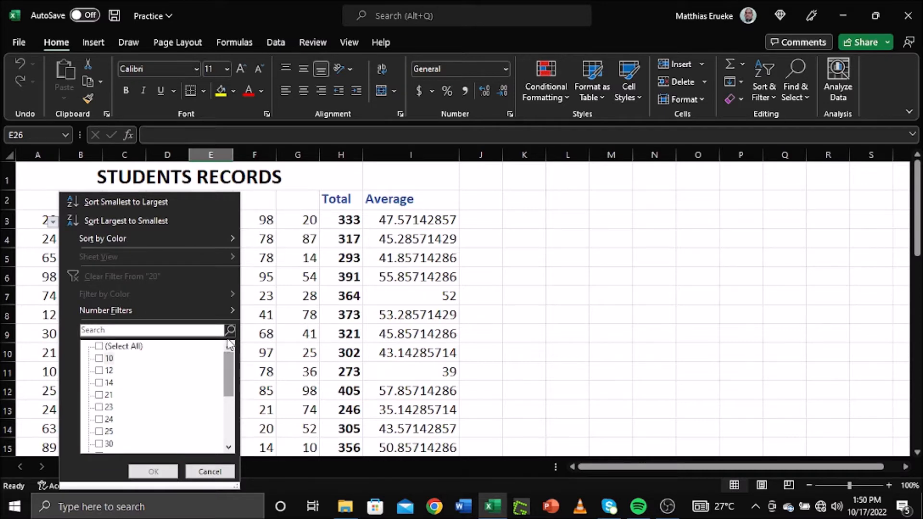
{"action": "left_click", "coordinate": [214, 473]}
{"action": "left_click", "coordinate": [168, 317]}
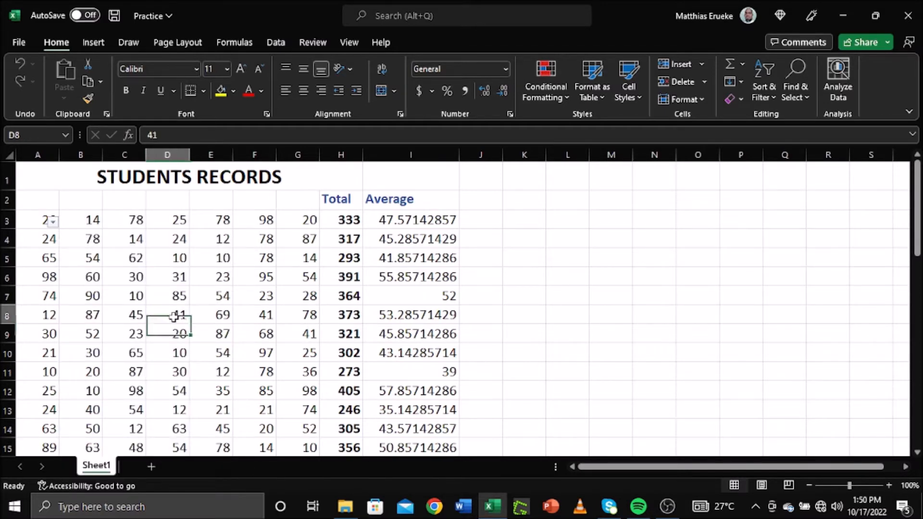
{"action": "scroll", "coordinate": [200, 294], "scroll_direction": "down", "scroll_amount": 3}
{"action": "scroll", "coordinate": [201, 294], "scroll_direction": "down", "scroll_amount": 3}
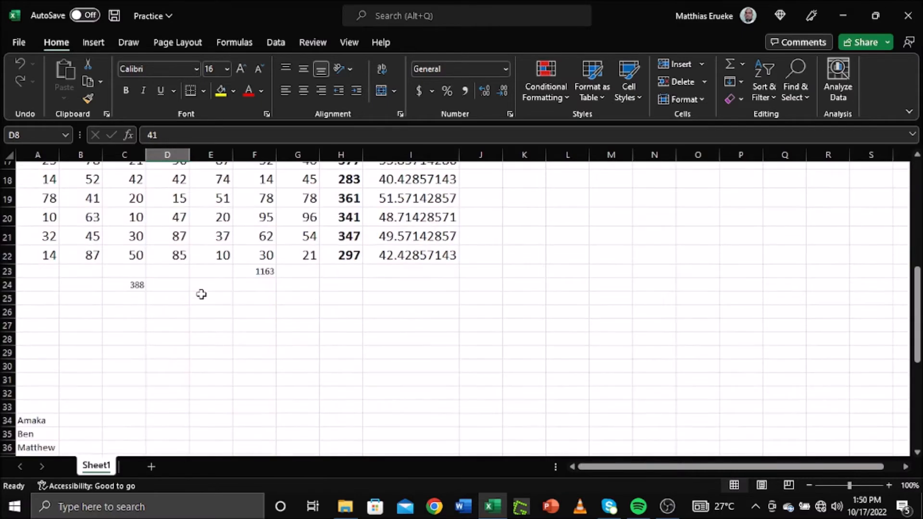
{"action": "scroll", "coordinate": [202, 294], "scroll_direction": "up", "scroll_amount": 6}
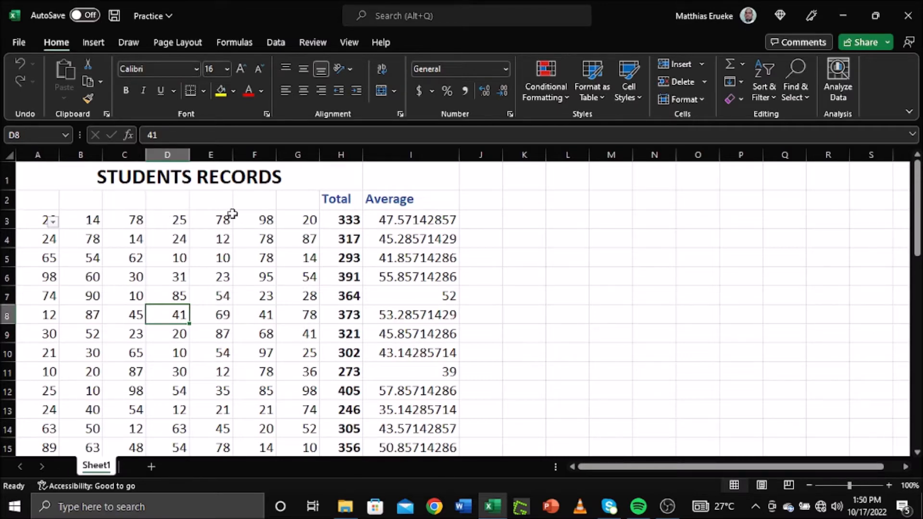
{"action": "scroll", "coordinate": [160, 360], "scroll_direction": "down", "scroll_amount": 6}
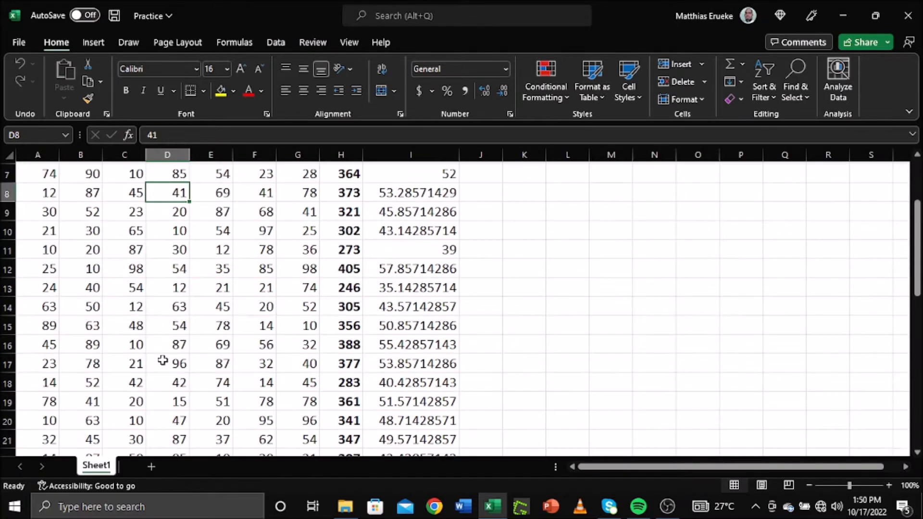
{"action": "scroll", "coordinate": [233, 358], "scroll_direction": "up", "scroll_amount": 6}
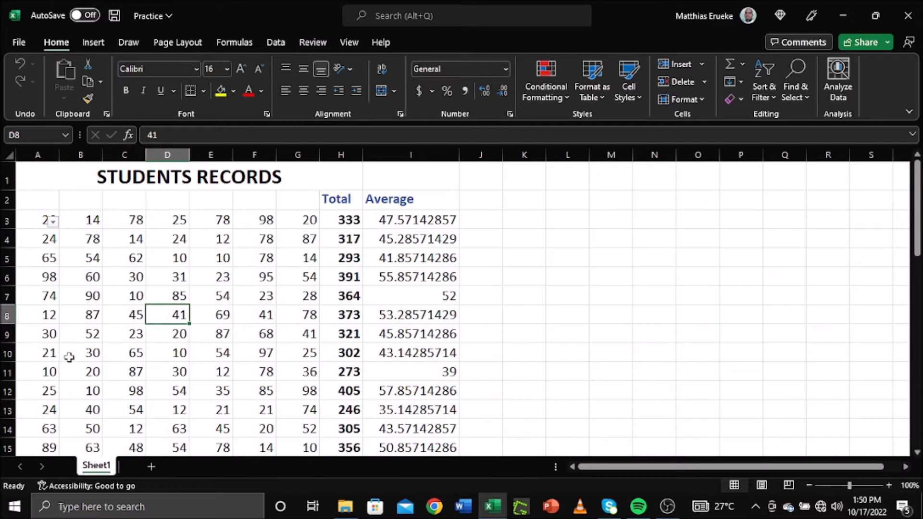
{"action": "left_click", "coordinate": [30, 203]}
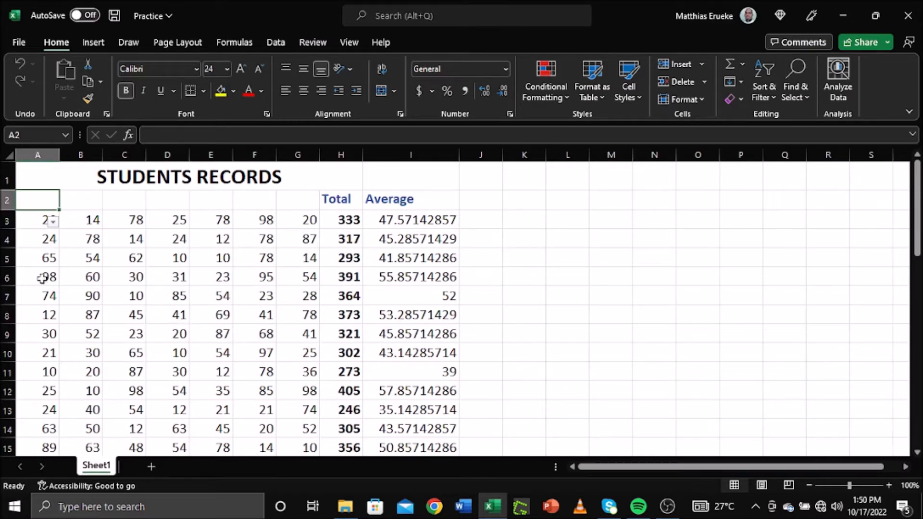
Insert two new sheet columns before the first column of marks.
{"action": "left_click", "coordinate": [42, 224]}
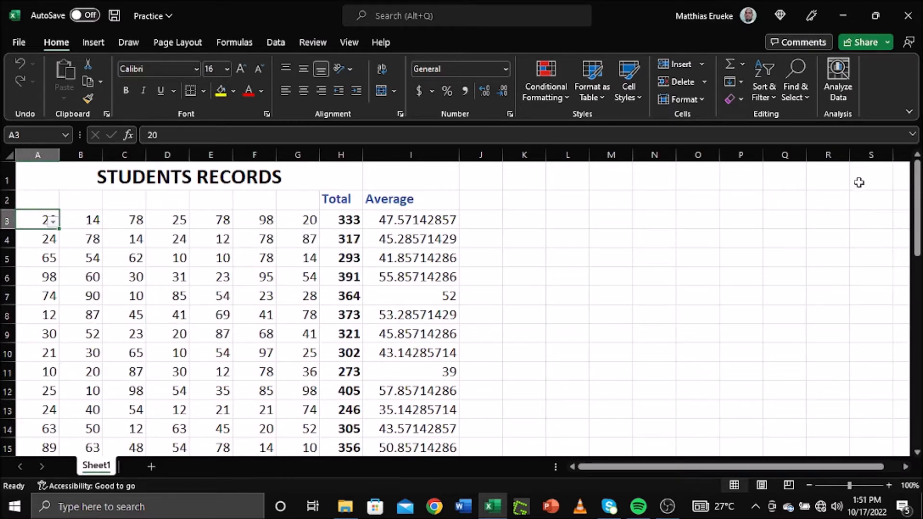
{"action": "left_click", "coordinate": [699, 64]}
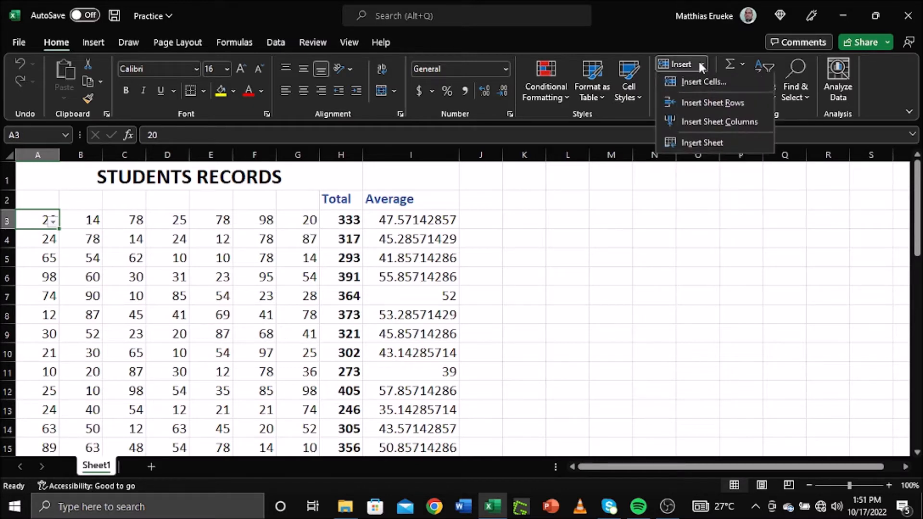
{"action": "left_click", "coordinate": [707, 123]}
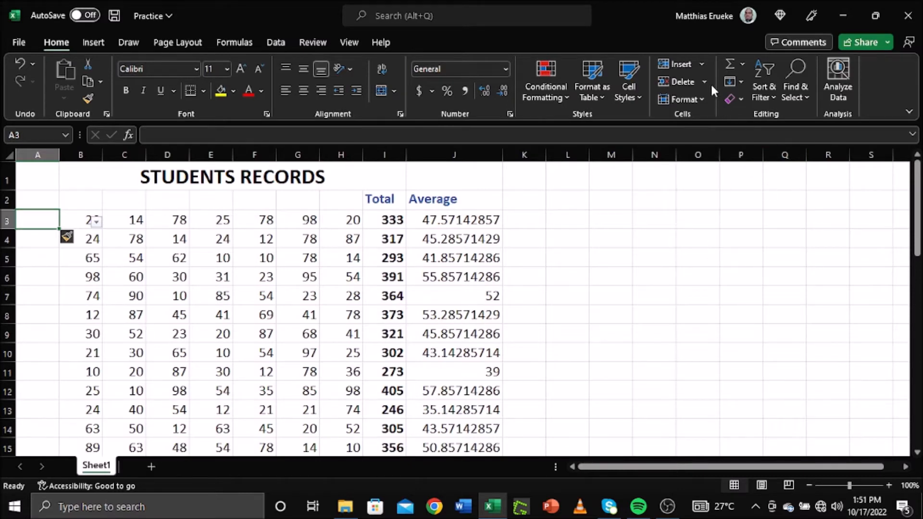
{"action": "left_click", "coordinate": [703, 62]}
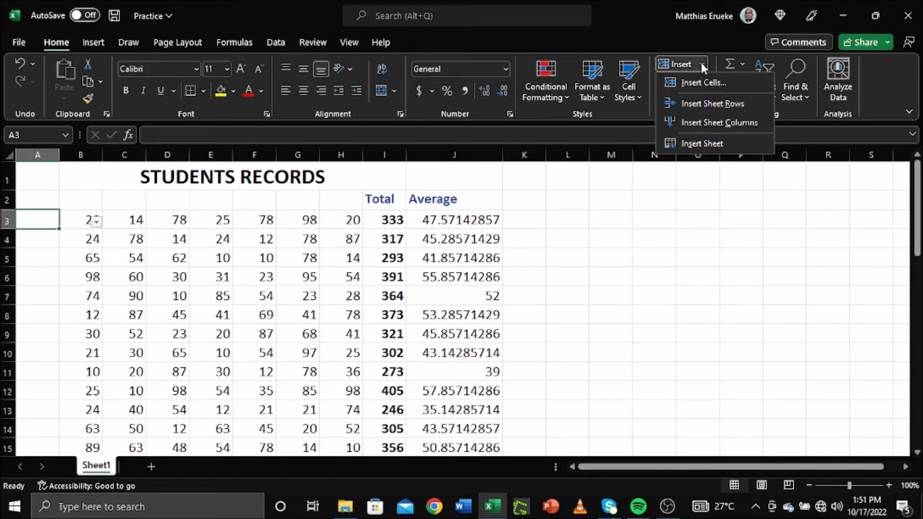
{"action": "left_click", "coordinate": [701, 122]}
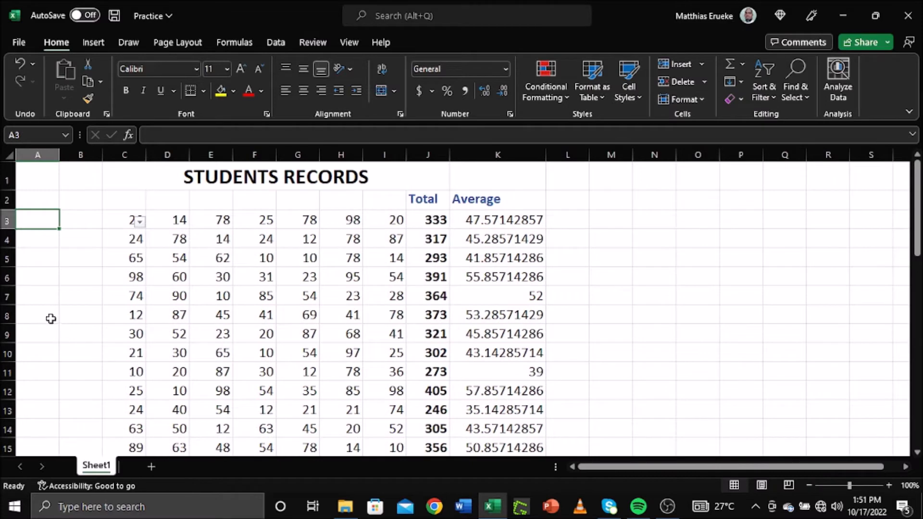
{"action": "left_click", "coordinate": [67, 332]}
Enter the serial numbers 1, 2 and 3 in cells A3 to A5.
{"action": "left_click", "coordinate": [31, 223]}
{"action": "type", "text": "1"}
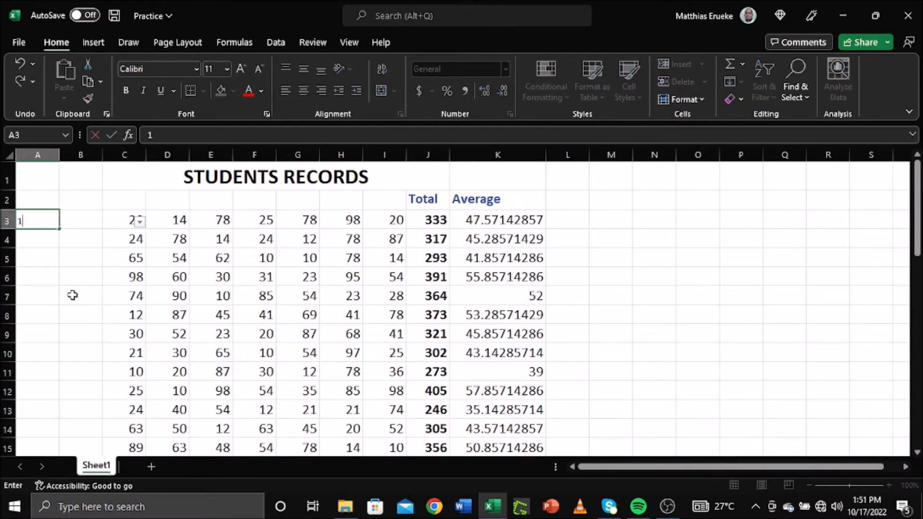
{"action": "key", "text": "Return"}
{"action": "type", "text": "2"}
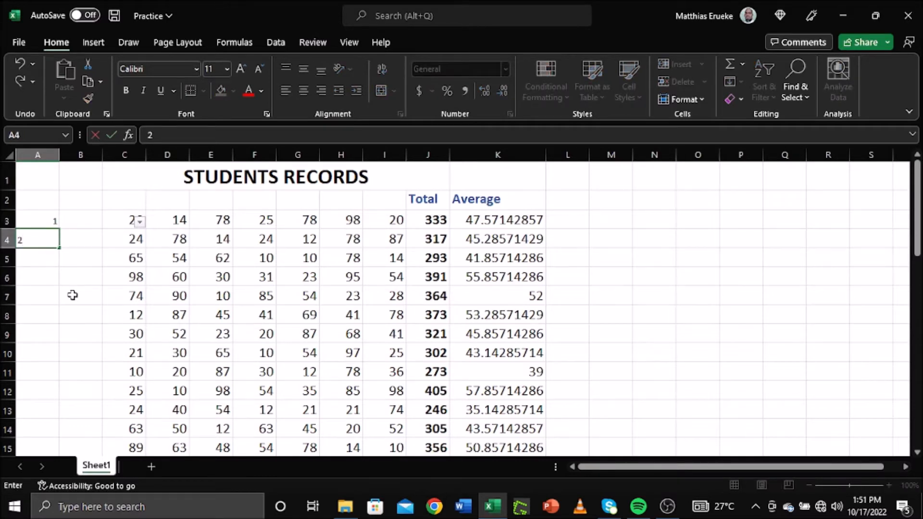
{"action": "key", "text": "Return"}
{"action": "type", "text": "3"}
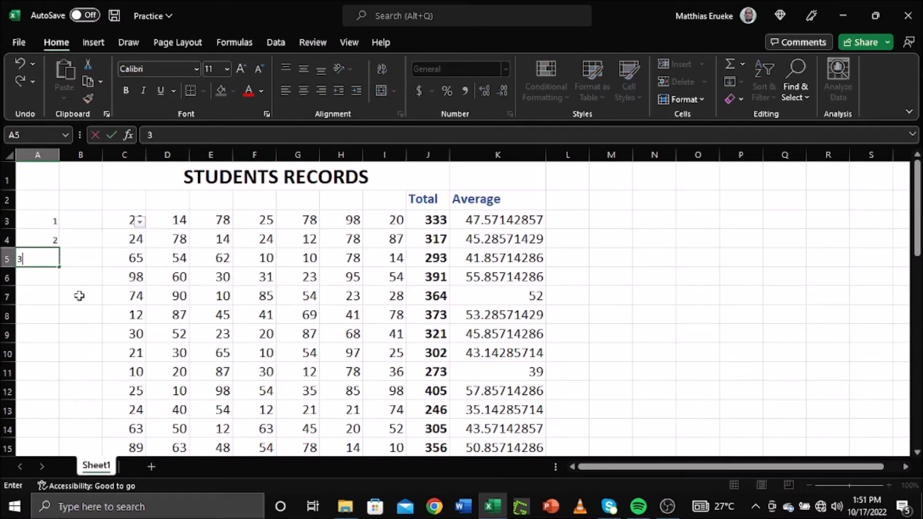
{"action": "left_click", "coordinate": [77, 297]}
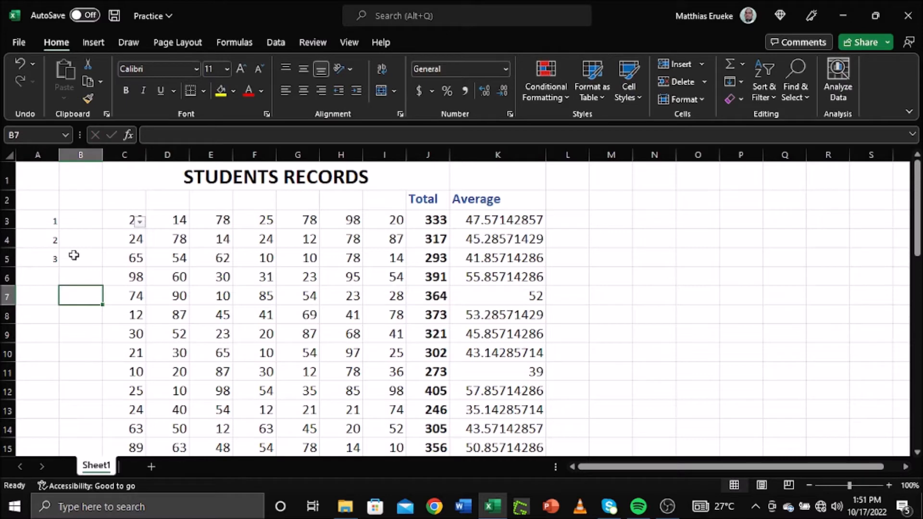
Fill the serial number series from A3:A5 down to 20 in A22 and make the numbers bold.
{"action": "left_click_drag", "start_coordinate": [45, 219], "coordinate": [48, 258]}
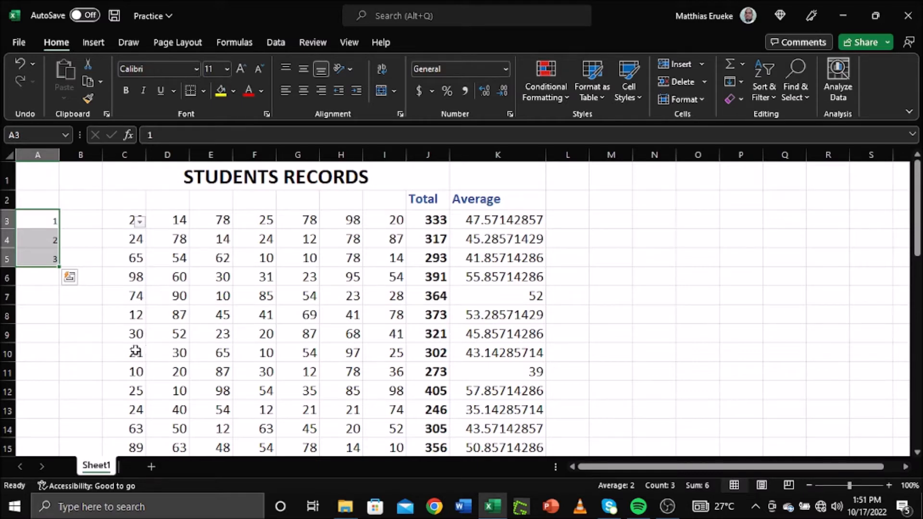
{"action": "left_click_drag", "start_coordinate": [59, 267], "coordinate": [58, 325]}
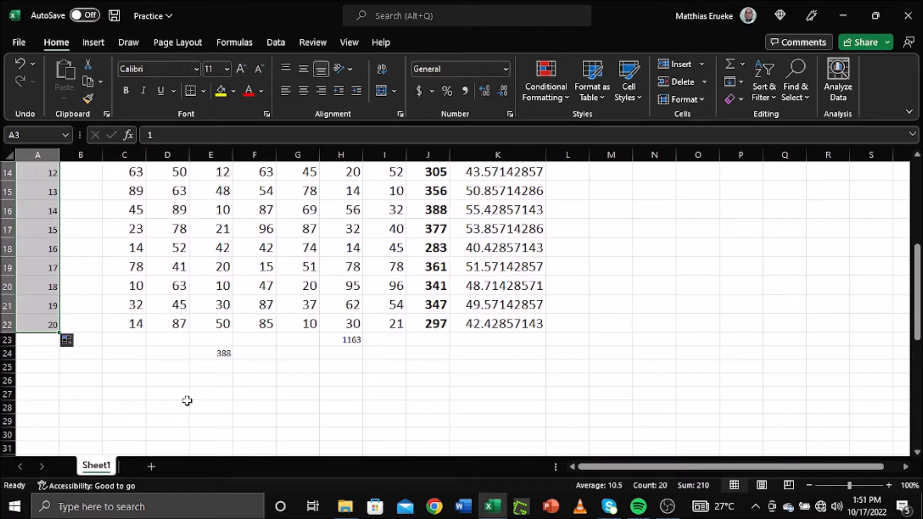
{"action": "left_click", "coordinate": [126, 88]}
{"action": "scroll", "coordinate": [108, 231], "scroll_direction": "up", "scroll_amount": 5}
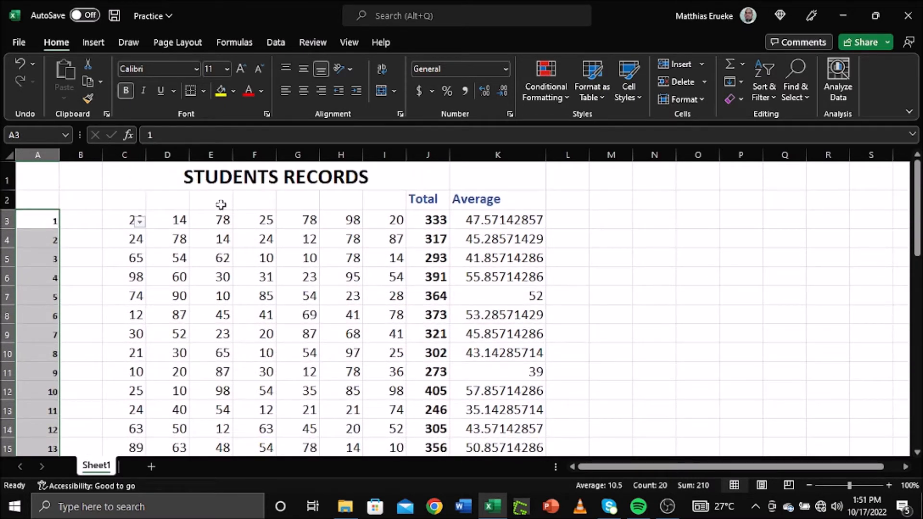
{"action": "left_click", "coordinate": [171, 314]}
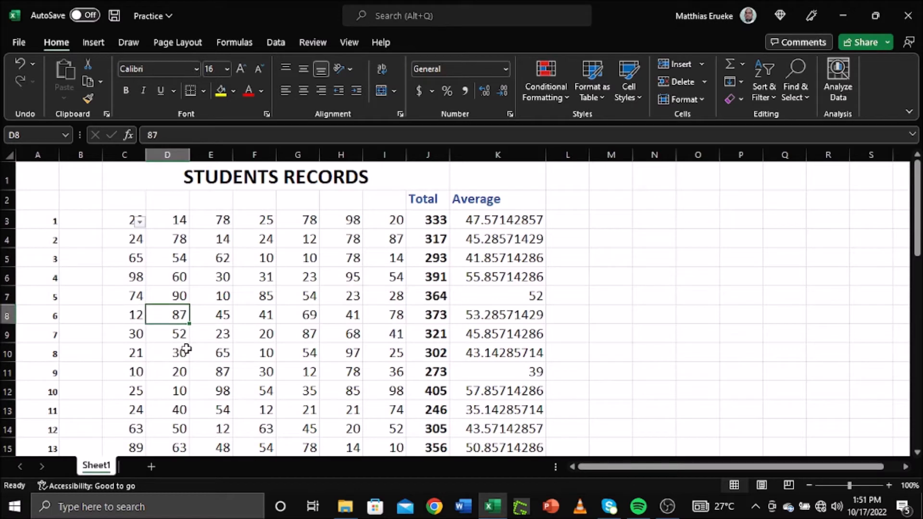
Enter the column headings S/N in A2 and Names in B2.
{"action": "left_click", "coordinate": [80, 223]}
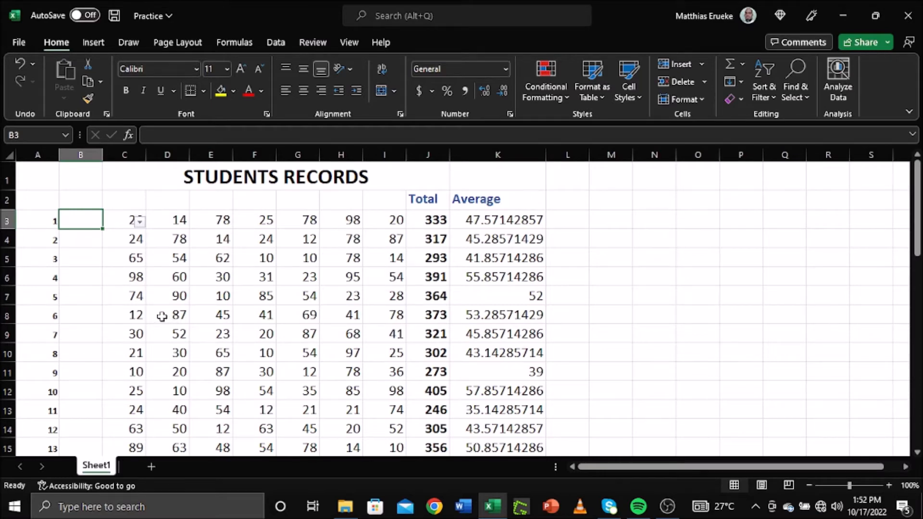
{"action": "left_click", "coordinate": [32, 200]}
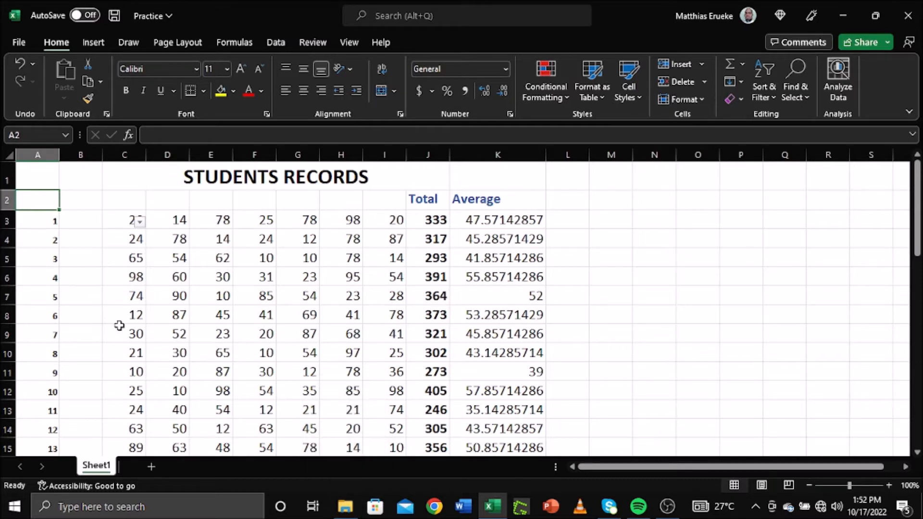
{"action": "type", "text": "S"}
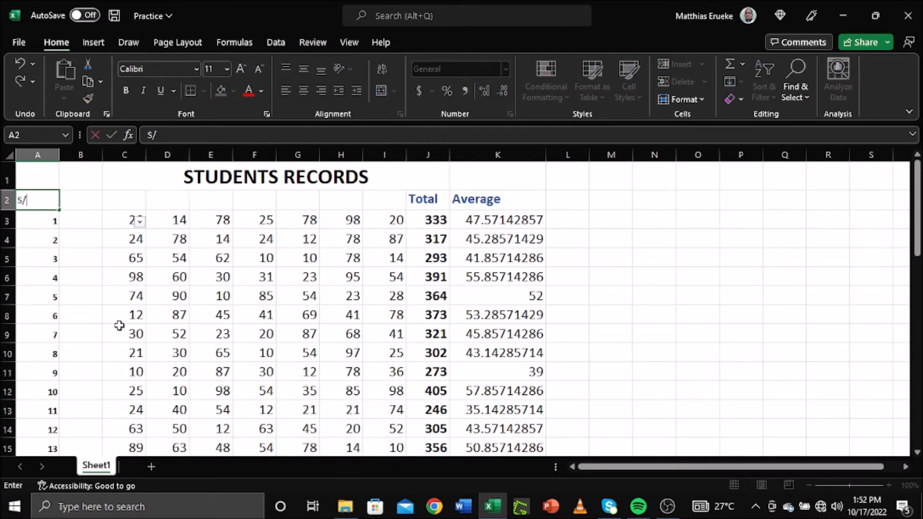
{"action": "type", "text": "/N"}
{"action": "left_click", "coordinate": [78, 200]}
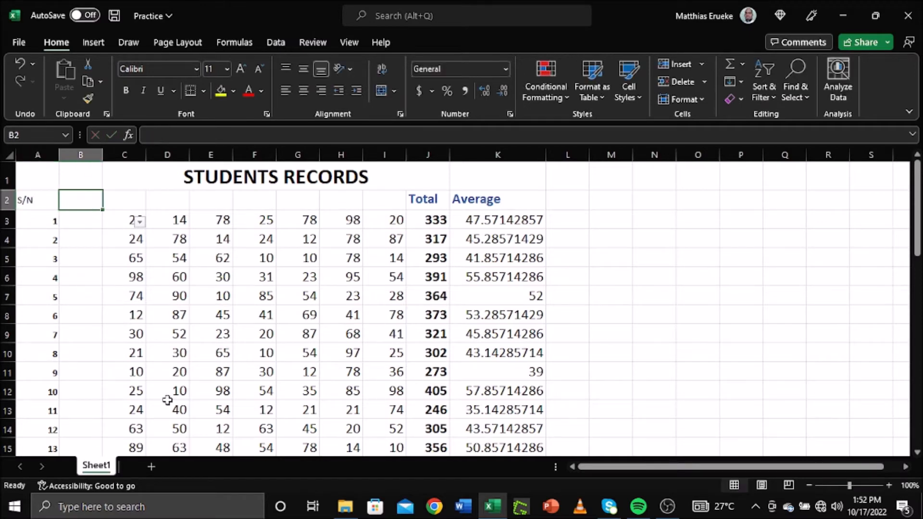
{"action": "type", "text": "Names"}
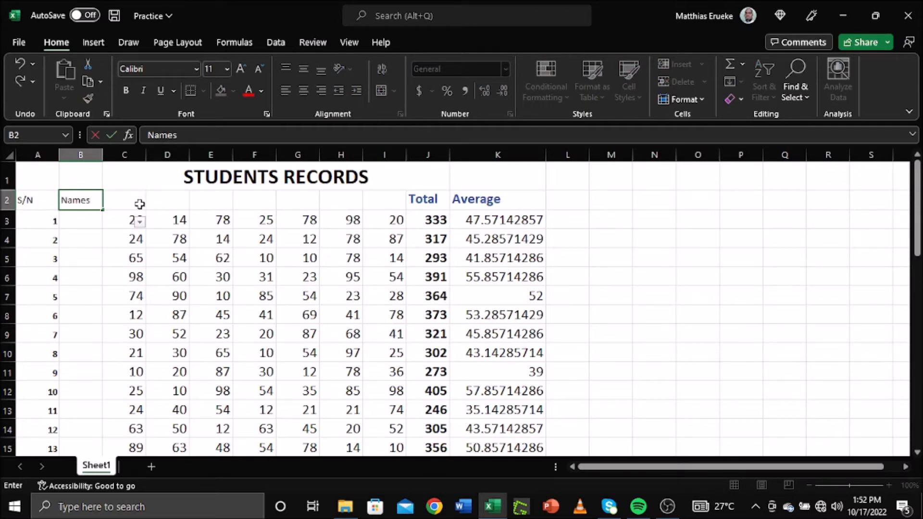
{"action": "left_click", "coordinate": [135, 201]}
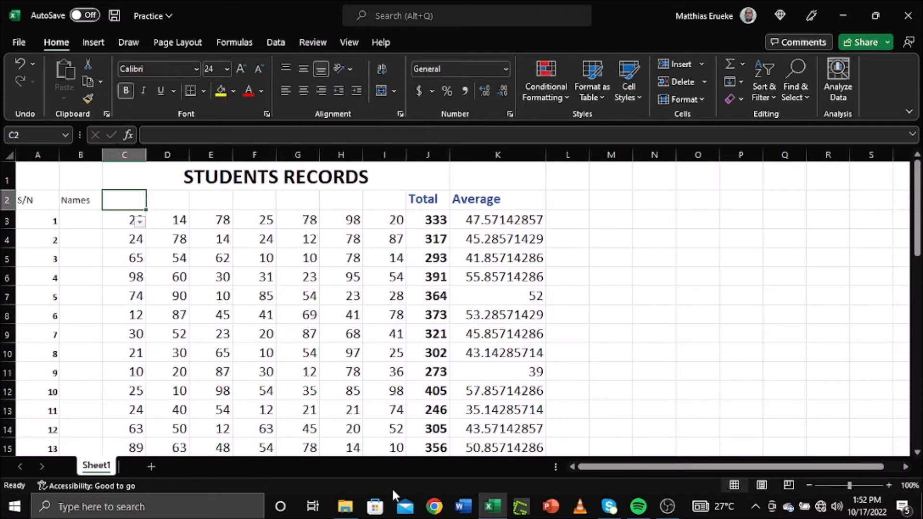
{"action": "type", "text": "STUDENTS RECORDS"}
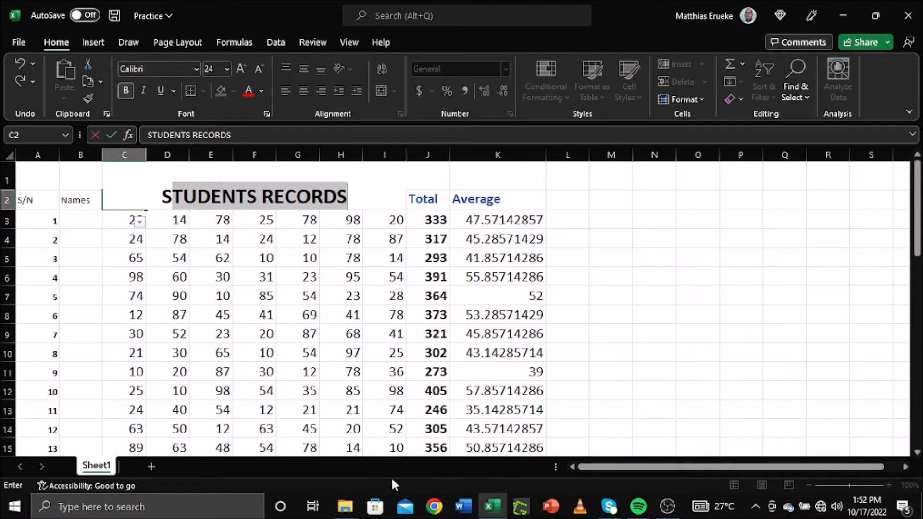
{"action": "left_click", "coordinate": [282, 334]}
{"action": "left_click", "coordinate": [120, 195]}
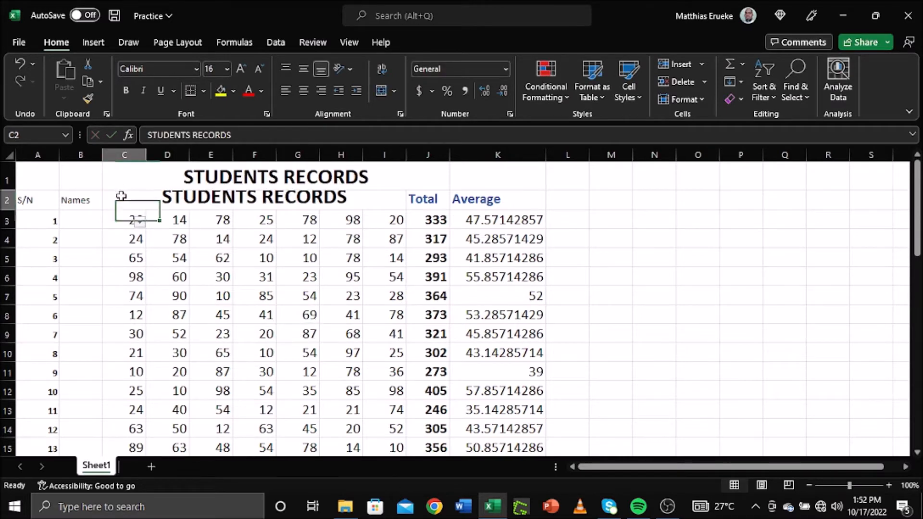
{"action": "left_click", "coordinate": [183, 253]}
Set the horizontal text alignment of cells C2 to I2 to General.
{"action": "left_click_drag", "start_coordinate": [125, 201], "coordinate": [382, 206]}
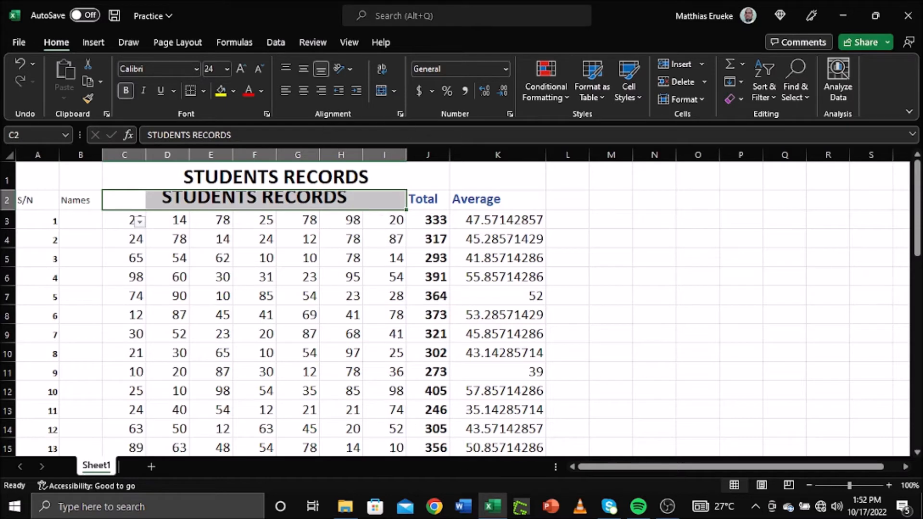
{"action": "left_click", "coordinate": [400, 114]}
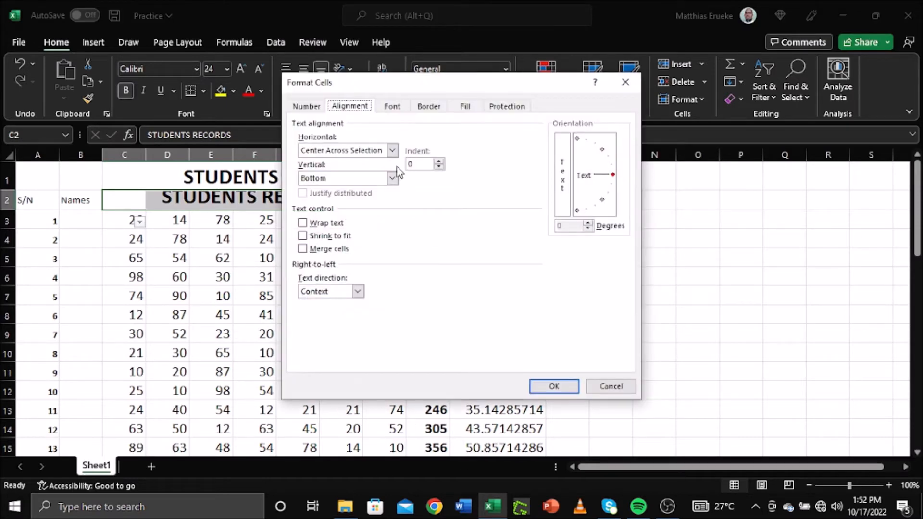
{"action": "left_click", "coordinate": [392, 151]}
{"action": "left_click", "coordinate": [337, 160]}
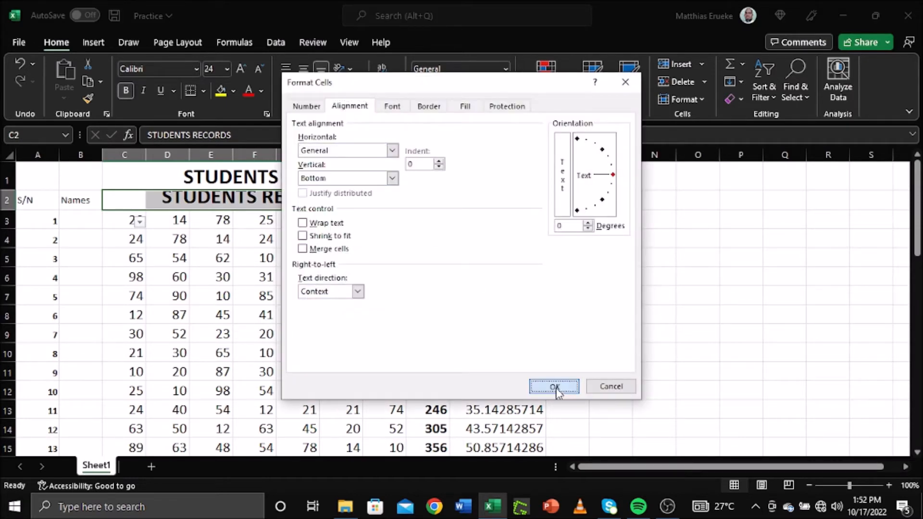
{"action": "left_click", "coordinate": [555, 387]}
{"action": "left_click", "coordinate": [244, 321]}
Replace the text in C2 with the heading Subjects and set its font size to 16.
{"action": "left_click", "coordinate": [117, 201]}
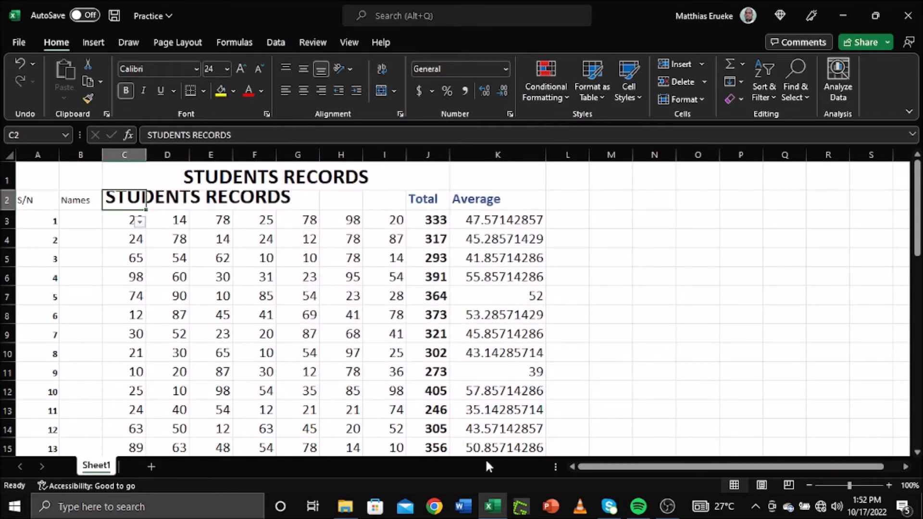
{"action": "type", "text": "S"}
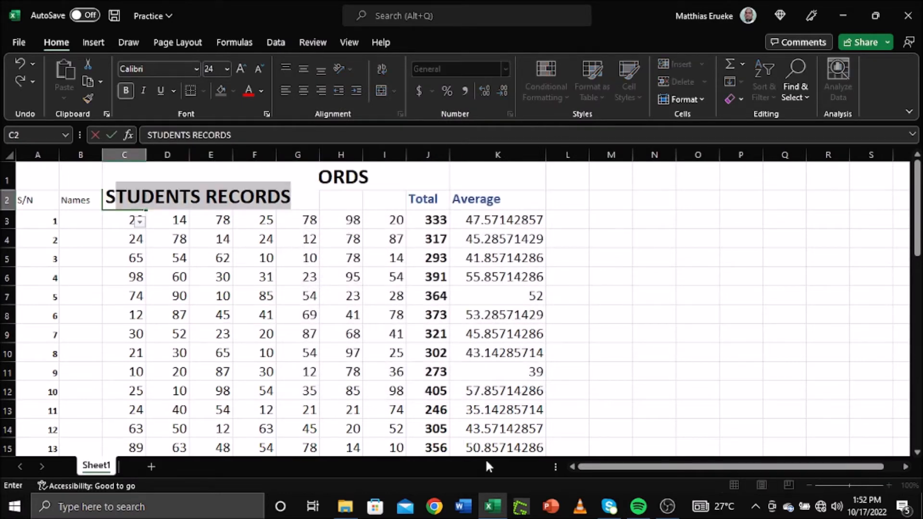
{"action": "type", "text": "ubjects"}
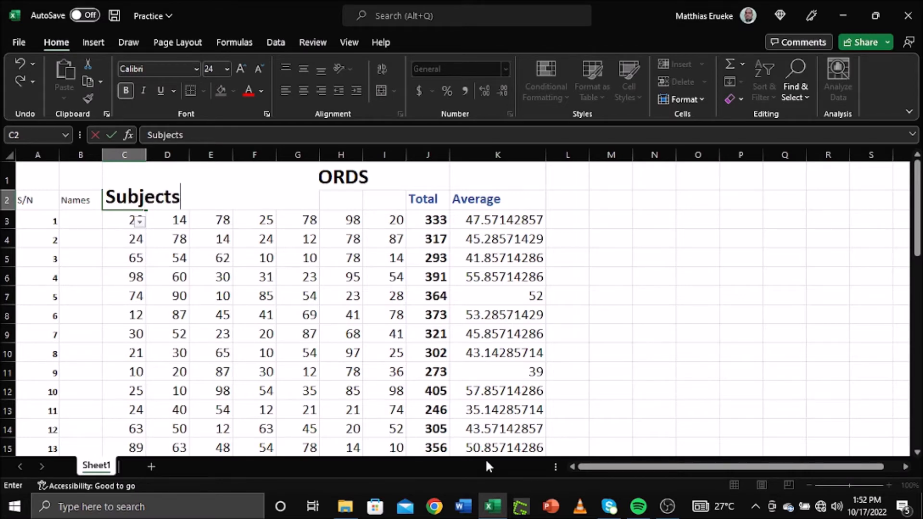
{"action": "left_click", "coordinate": [228, 313]}
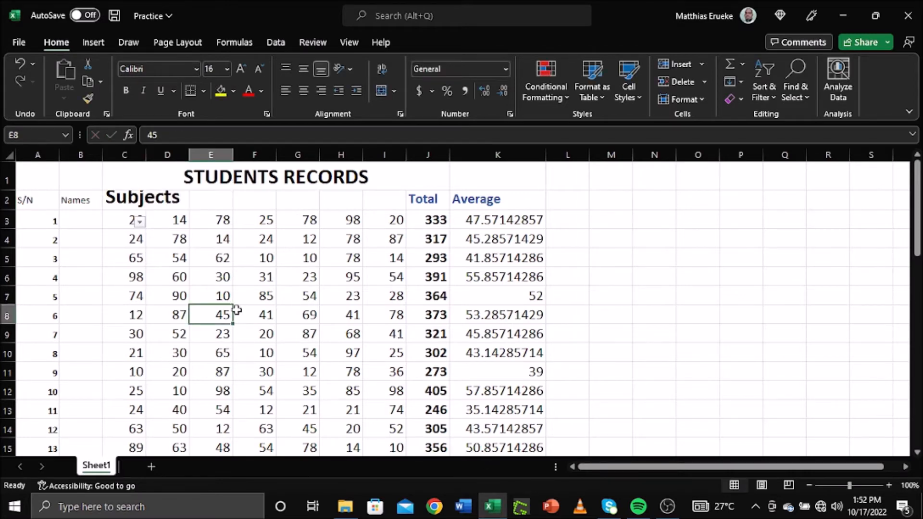
{"action": "left_click", "coordinate": [152, 203]}
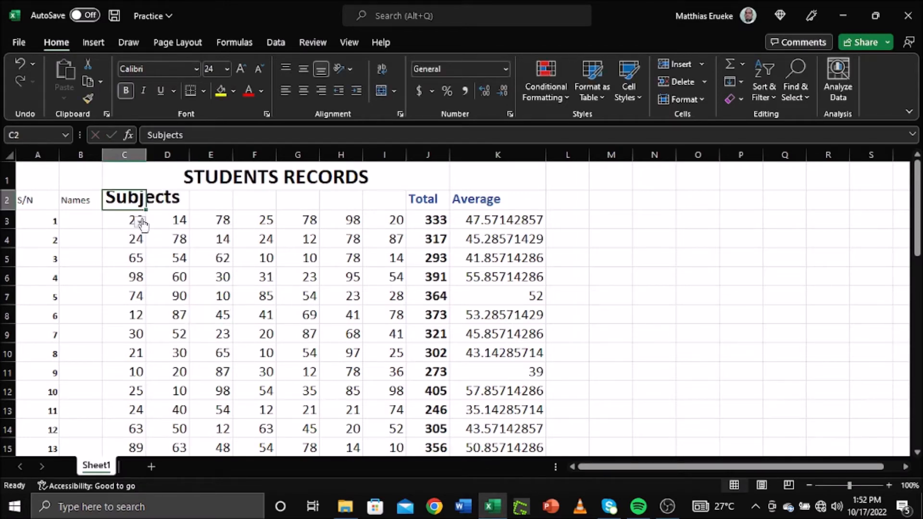
{"action": "left_click", "coordinate": [228, 68]}
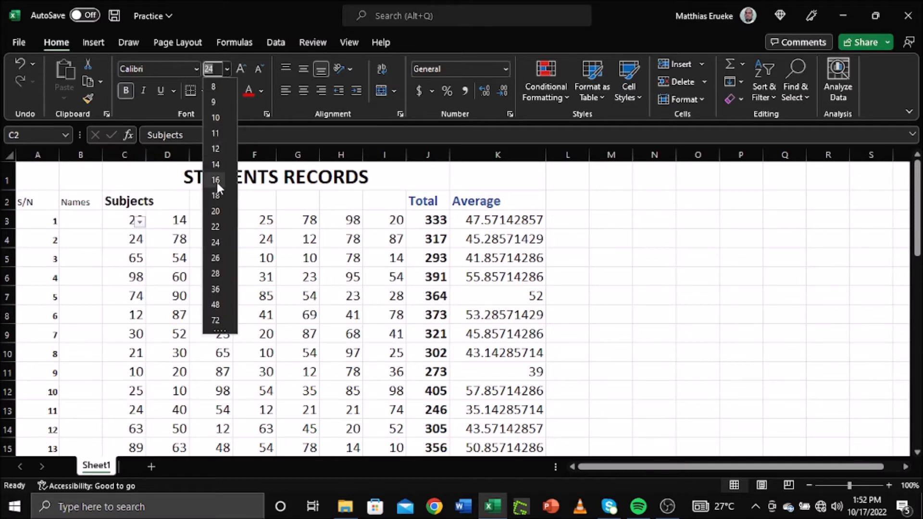
{"action": "left_click", "coordinate": [216, 180]}
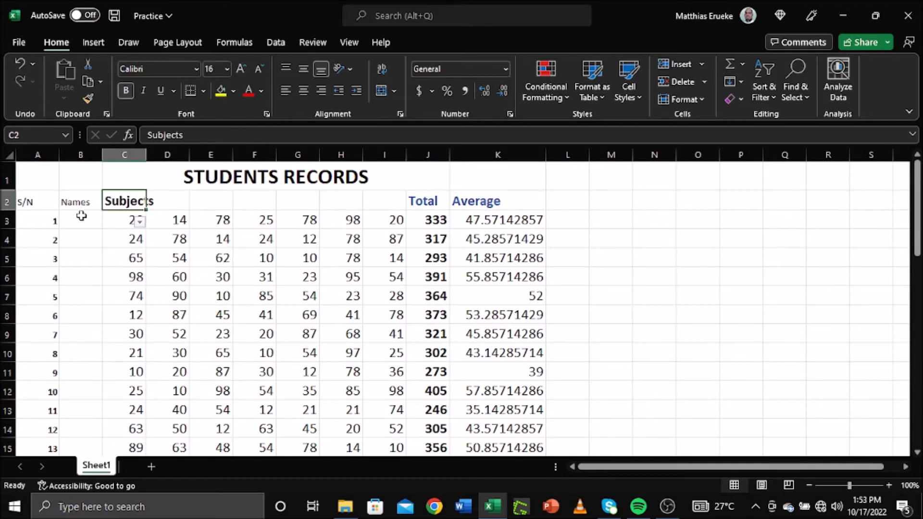
Format the Names heading in B2 and the S/N heading in A2 as bold at font size 16.
{"action": "left_click", "coordinate": [78, 202]}
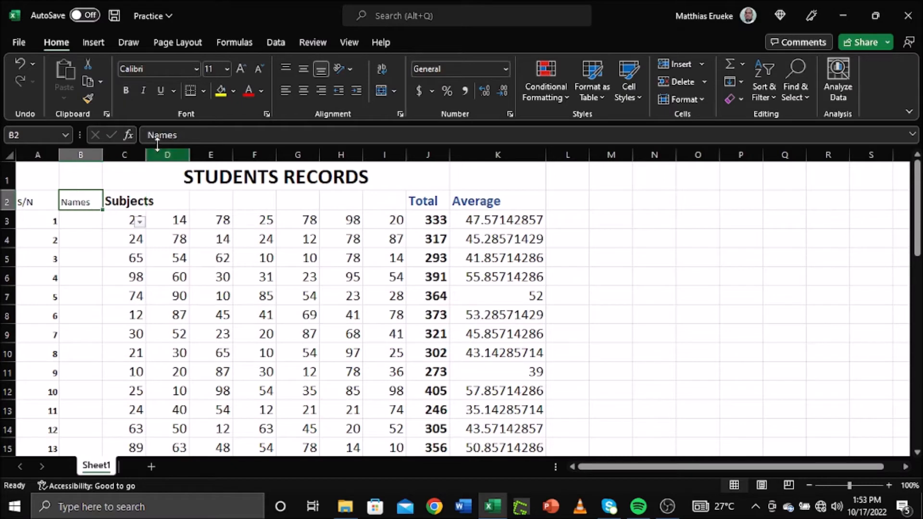
{"action": "left_click", "coordinate": [229, 70]}
{"action": "left_click", "coordinate": [215, 179]}
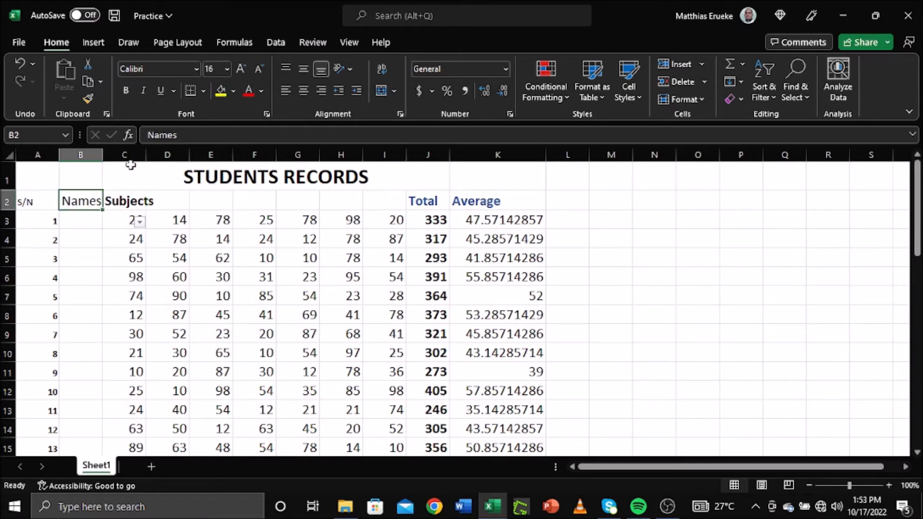
{"action": "left_click", "coordinate": [124, 91]}
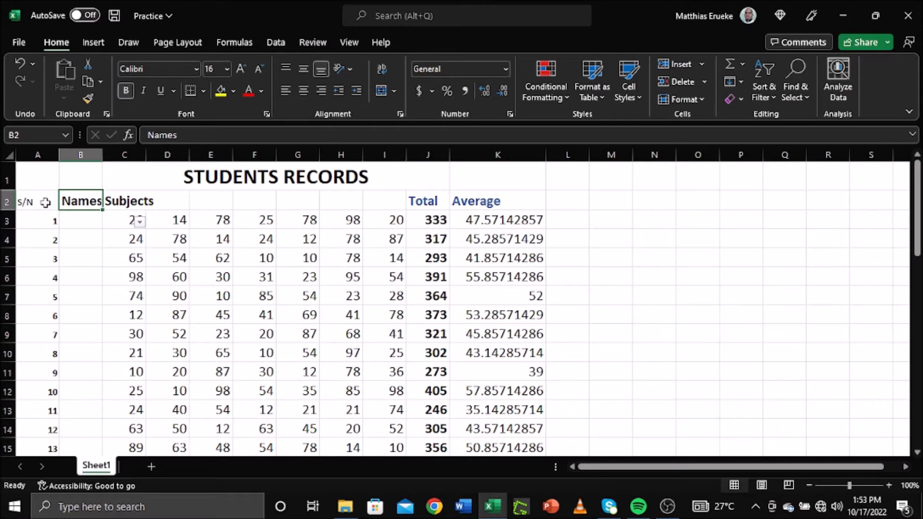
{"action": "left_click", "coordinate": [44, 202]}
{"action": "left_click", "coordinate": [126, 90]}
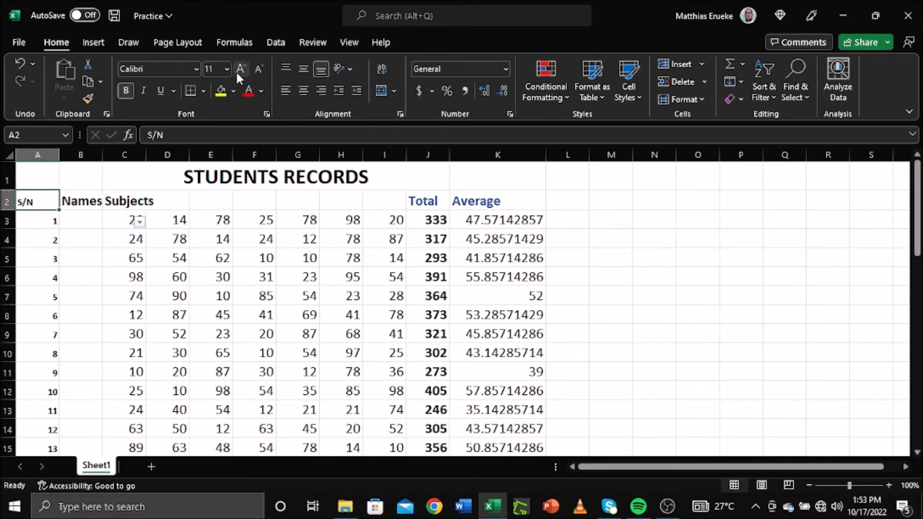
{"action": "left_click", "coordinate": [227, 68]}
{"action": "left_click", "coordinate": [215, 180]}
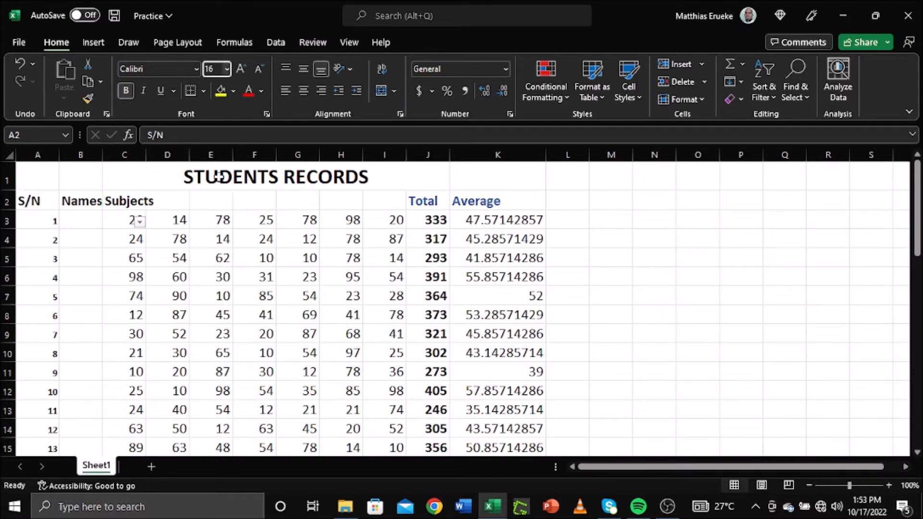
Widen columns B and C to fit their headings and insert a new sheet column before the Subjects column.
{"action": "left_click", "coordinate": [100, 241]}
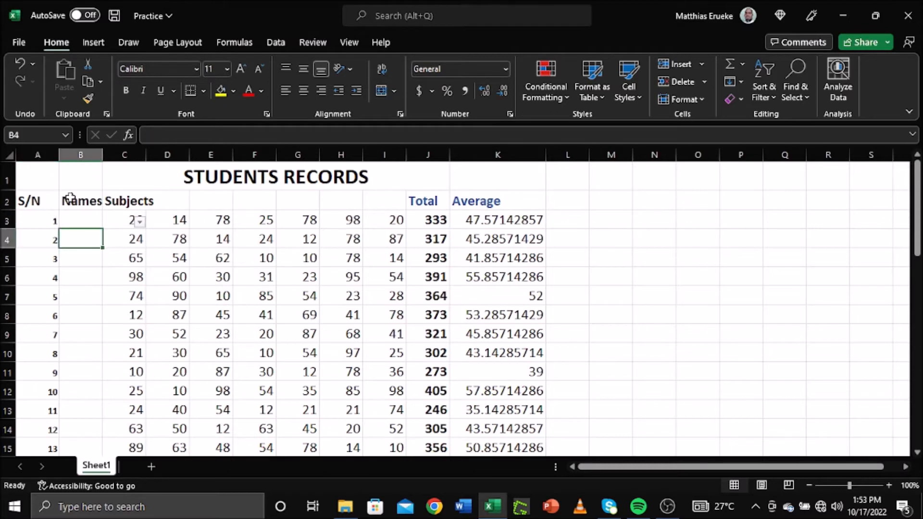
{"action": "left_click_drag", "start_coordinate": [101, 155], "coordinate": [195, 154]}
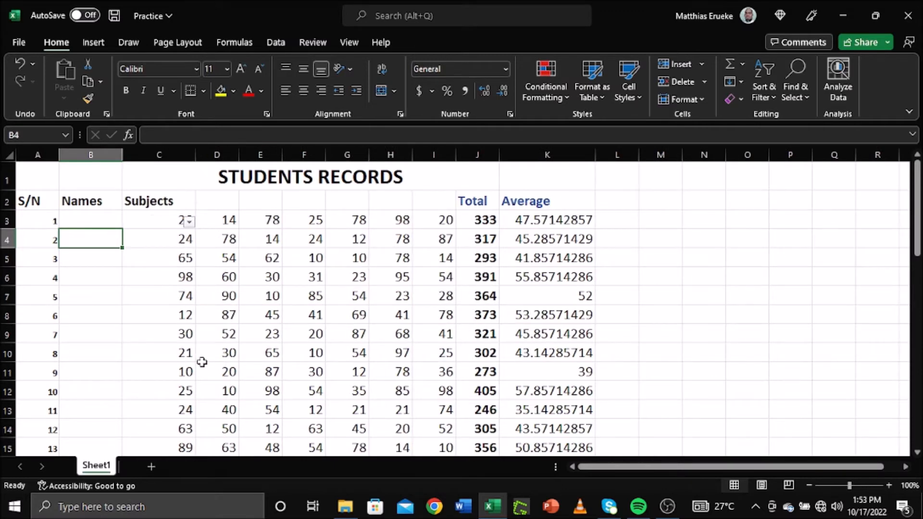
{"action": "left_click", "coordinate": [182, 201]}
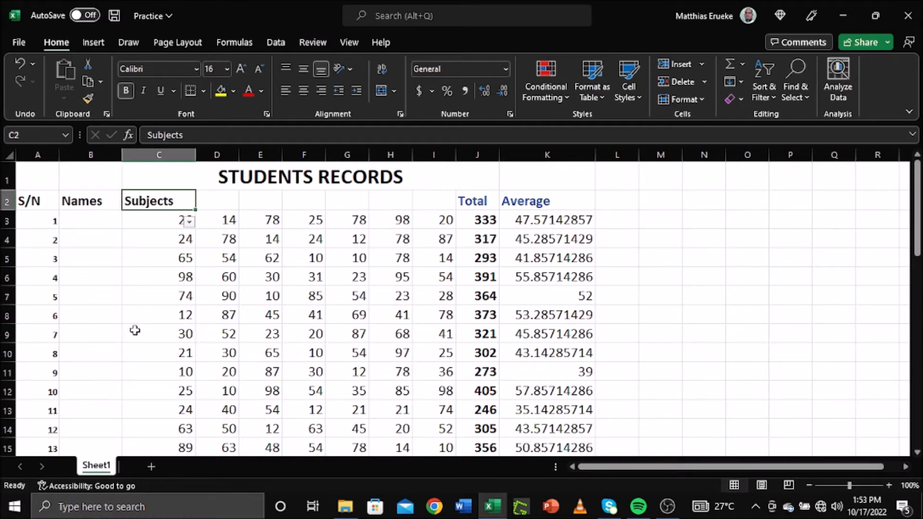
{"action": "left_click", "coordinate": [701, 64]}
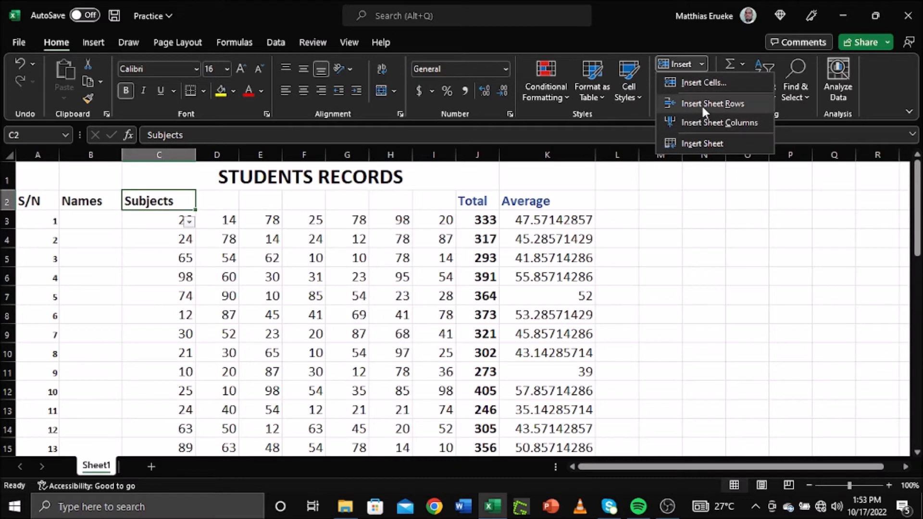
{"action": "left_click", "coordinate": [699, 121]}
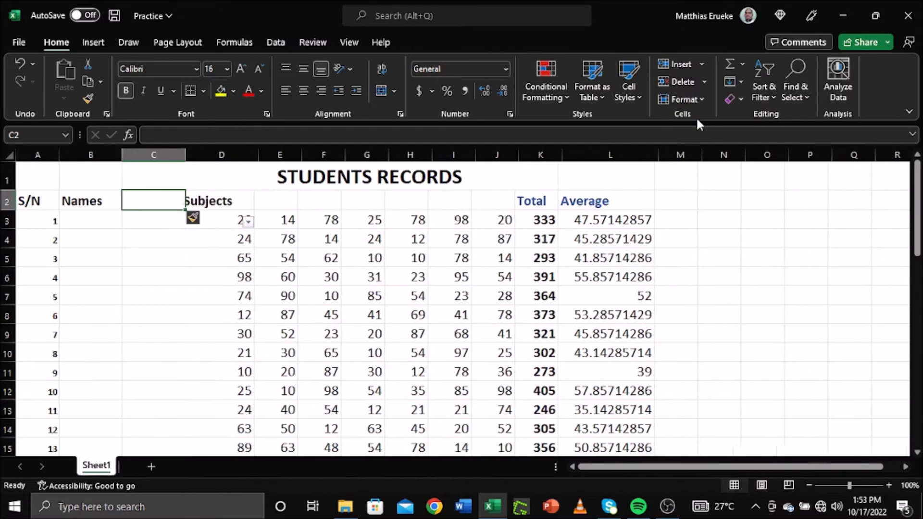
Move the Subjects heading from D2 into the empty cell C2.
{"action": "left_click", "coordinate": [191, 282]}
{"action": "left_click", "coordinate": [214, 201]}
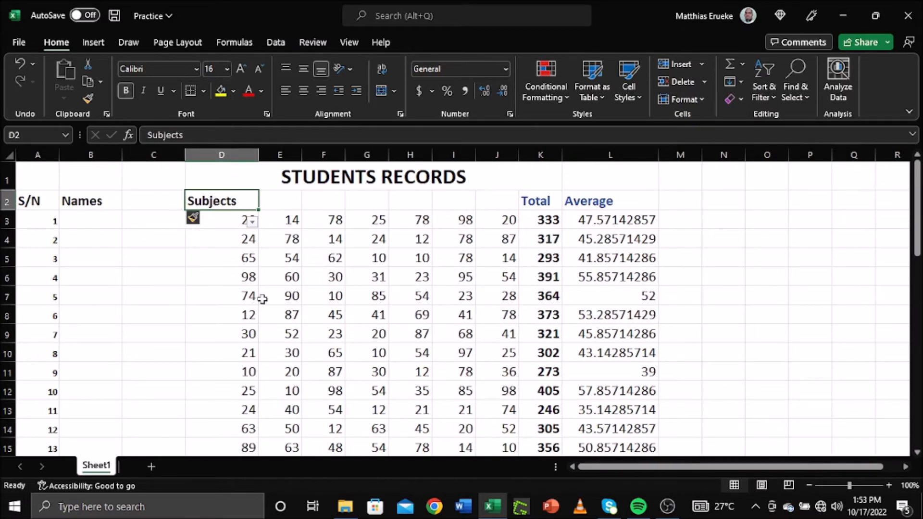
{"action": "key", "text": "ctrl+x"}
{"action": "left_click", "coordinate": [157, 201]}
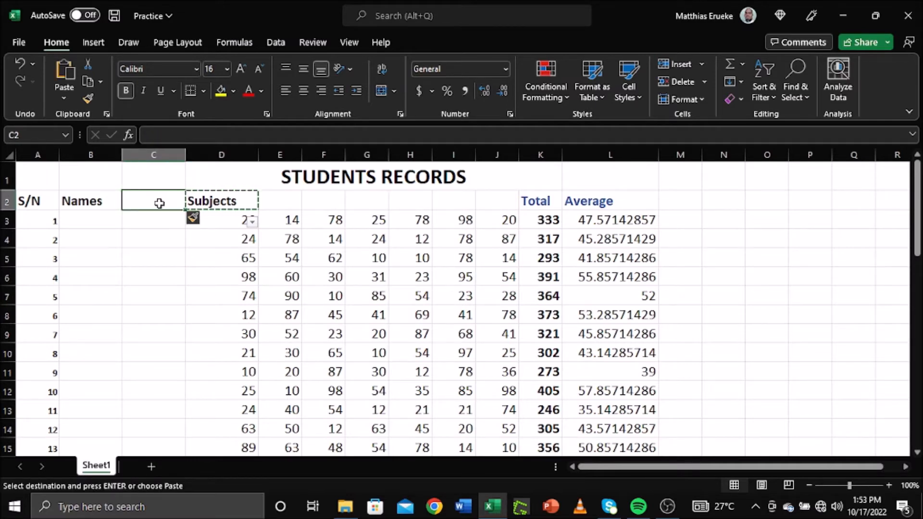
{"action": "key", "text": "ctrl+v"}
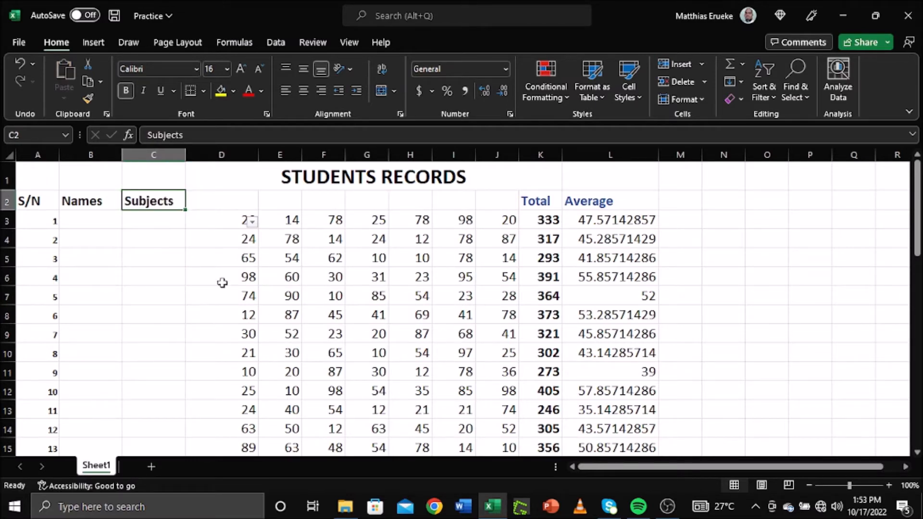
Enter the subject headings Eng. in D2, Maths in E2 and Agric in F2.
{"action": "left_click", "coordinate": [227, 204]}
{"action": "type", "text": "Eng"}
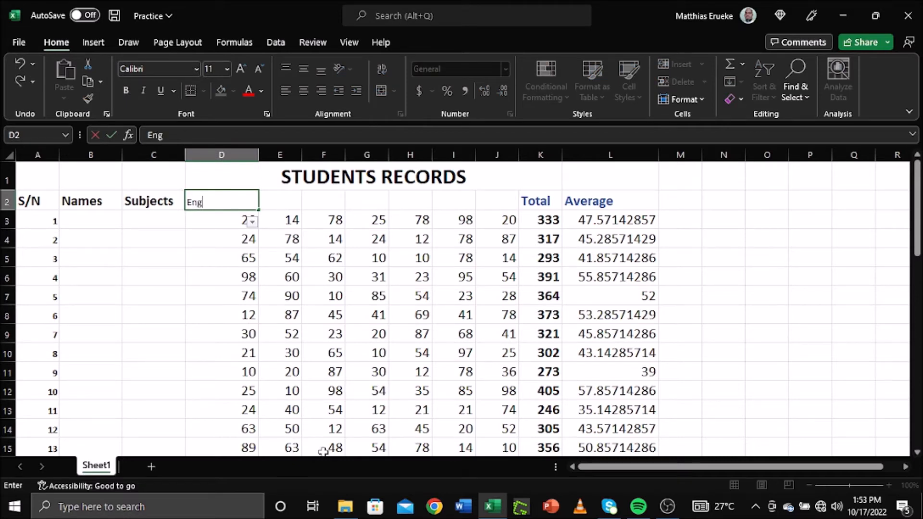
{"action": "type", "text": "."}
{"action": "key", "text": "Tab"}
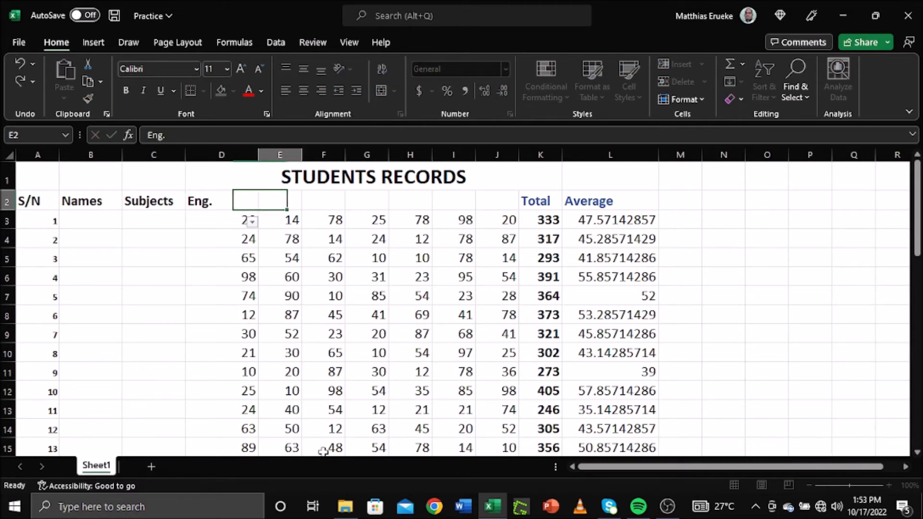
{"action": "type", "text": "Ma"}
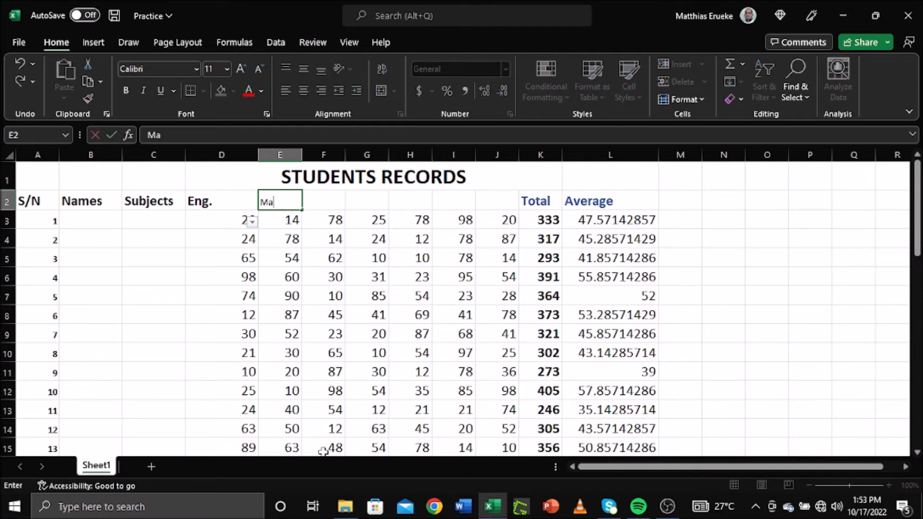
{"action": "type", "text": "ths"}
{"action": "left_click", "coordinate": [331, 209]}
{"action": "type", "text": "Agric"}
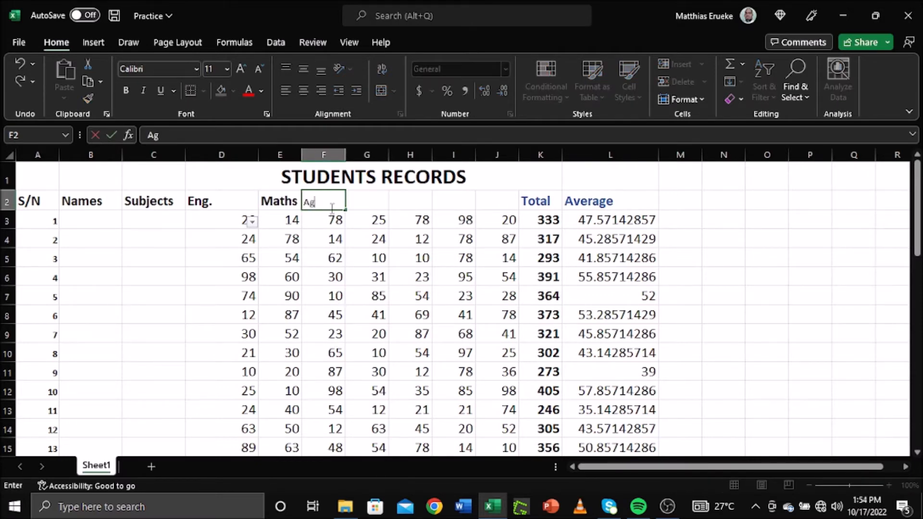
Enter the subject headings Biology in G2, Home in H2, Igbo in I2 and Econo in J2.
{"action": "left_click", "coordinate": [371, 204]}
{"action": "type", "text": "Biology"}
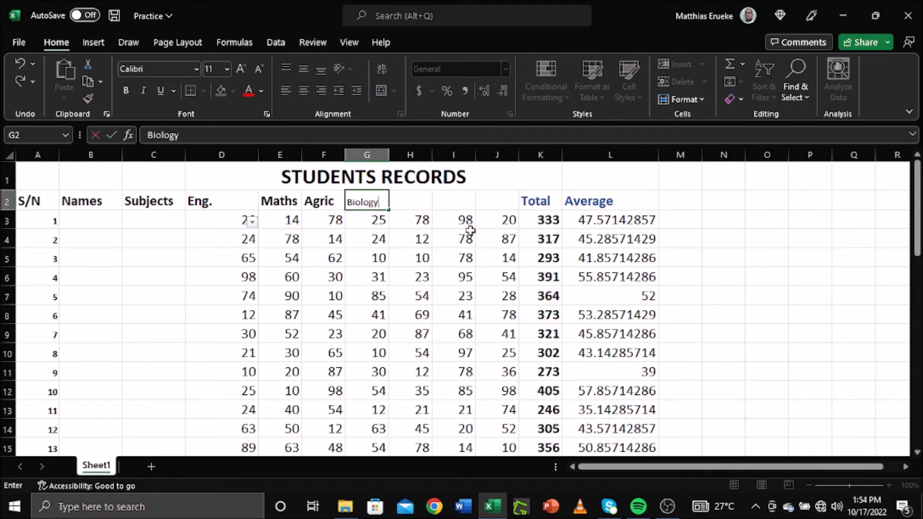
{"action": "left_click", "coordinate": [414, 201]}
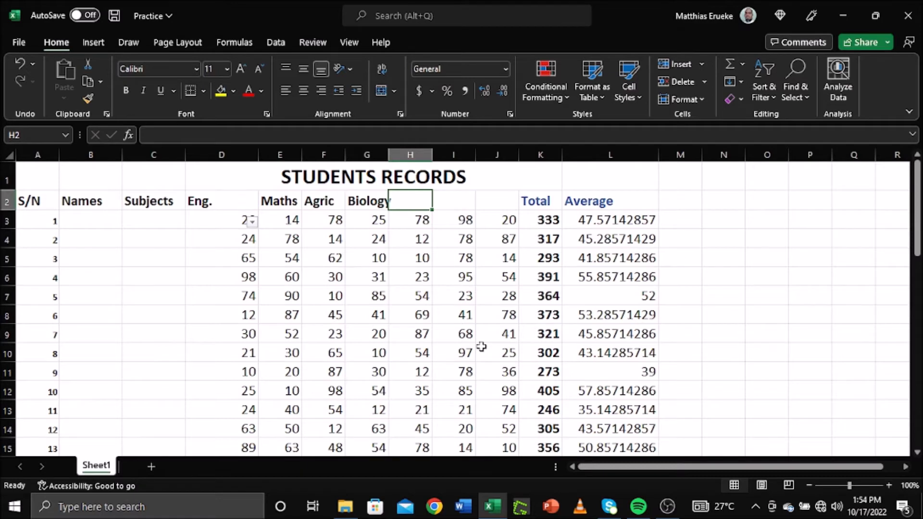
{"action": "type", "text": "Home"}
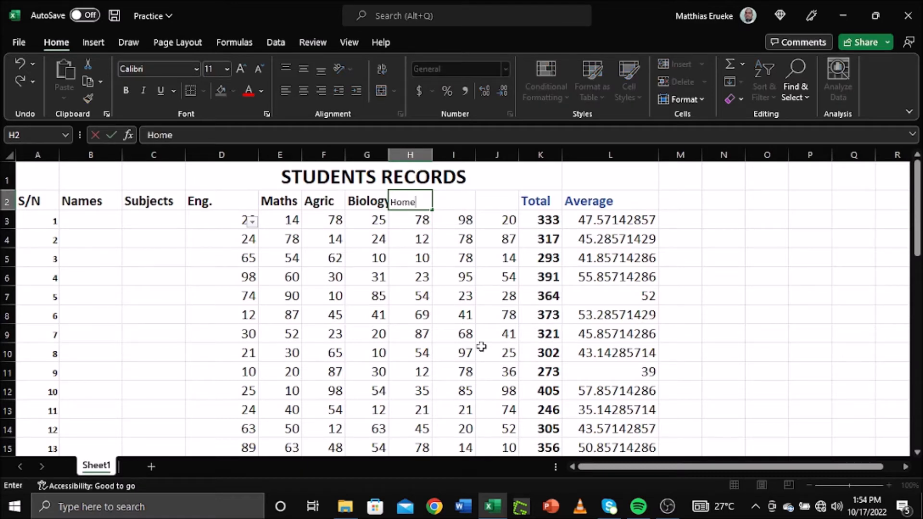
{"action": "left_click", "coordinate": [457, 203]}
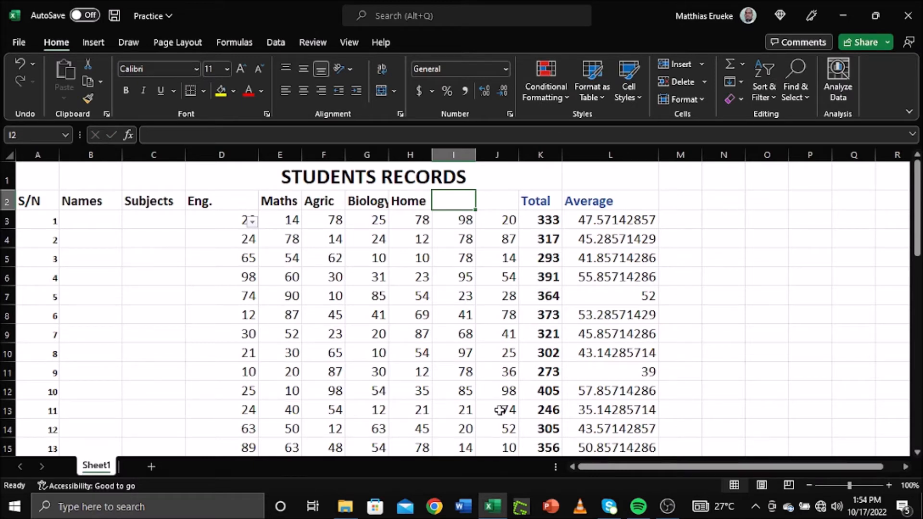
{"action": "type", "text": "Ig"}
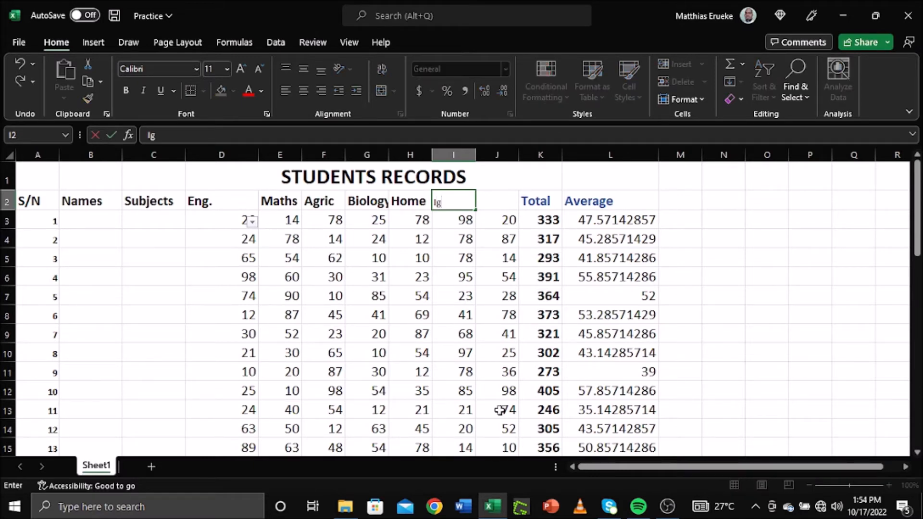
{"action": "type", "text": "bo"}
{"action": "key", "text": "Tab"}
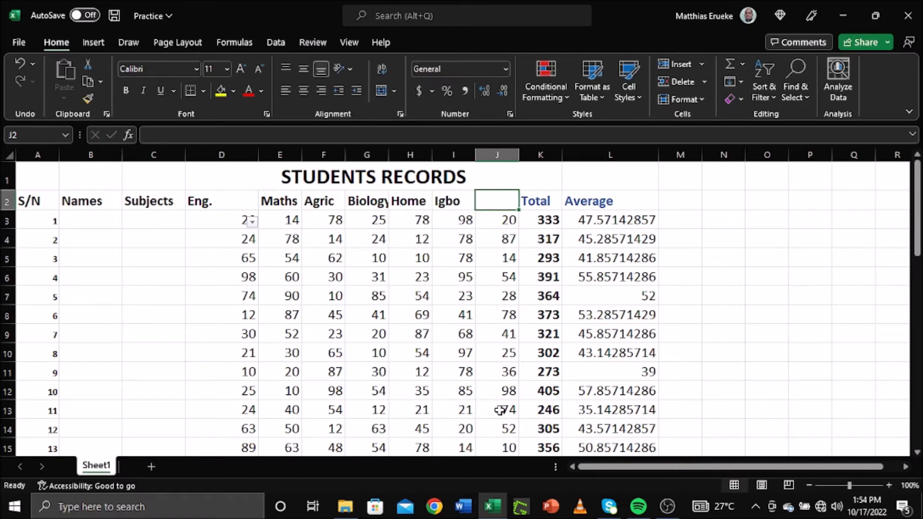
{"action": "type", "text": "Econ"}
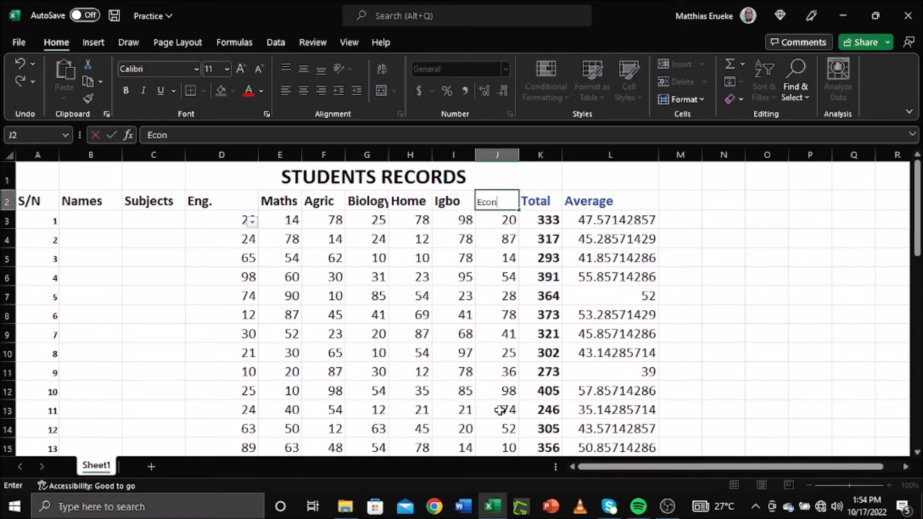
{"action": "type", "text": "o"}
{"action": "left_click", "coordinate": [723, 300]}
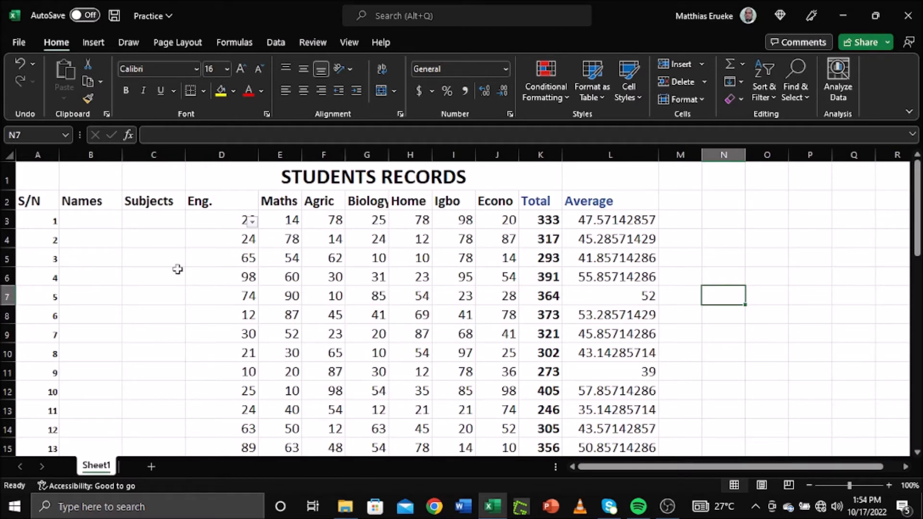
Copy the list of student names from D34:D55 into the Names column starting at B3.
{"action": "scroll", "coordinate": [250, 375], "scroll_direction": "down", "scroll_amount": 9}
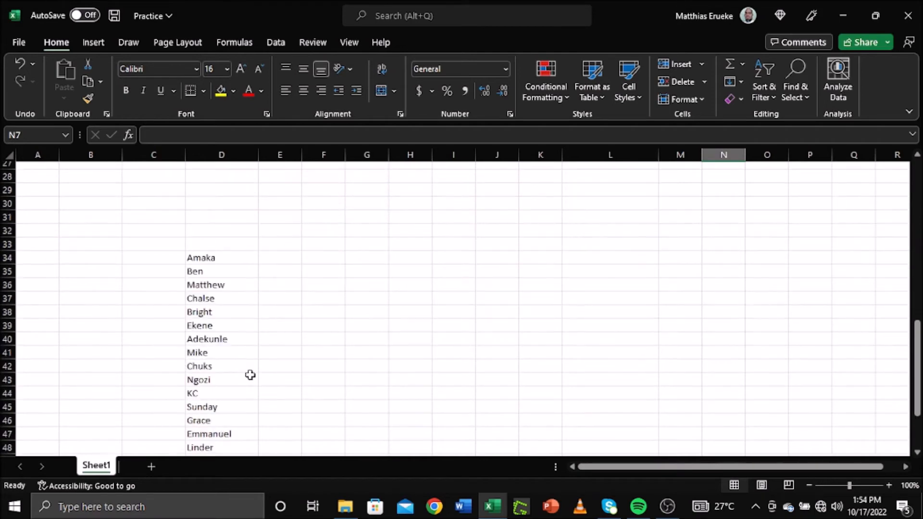
{"action": "left_click_drag", "start_coordinate": [202, 257], "coordinate": [229, 429]}
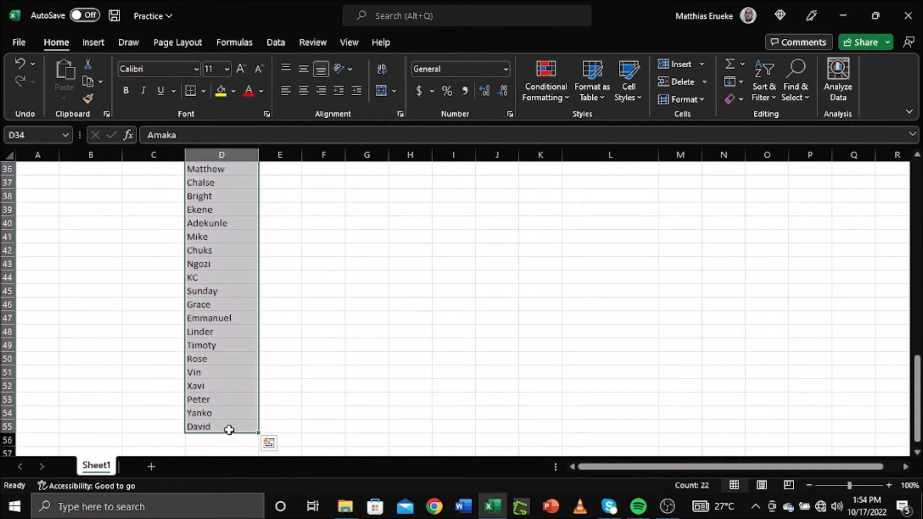
{"action": "key", "text": "ctrl+c"}
{"action": "scroll", "coordinate": [374, 422], "scroll_direction": "up", "scroll_amount": 12}
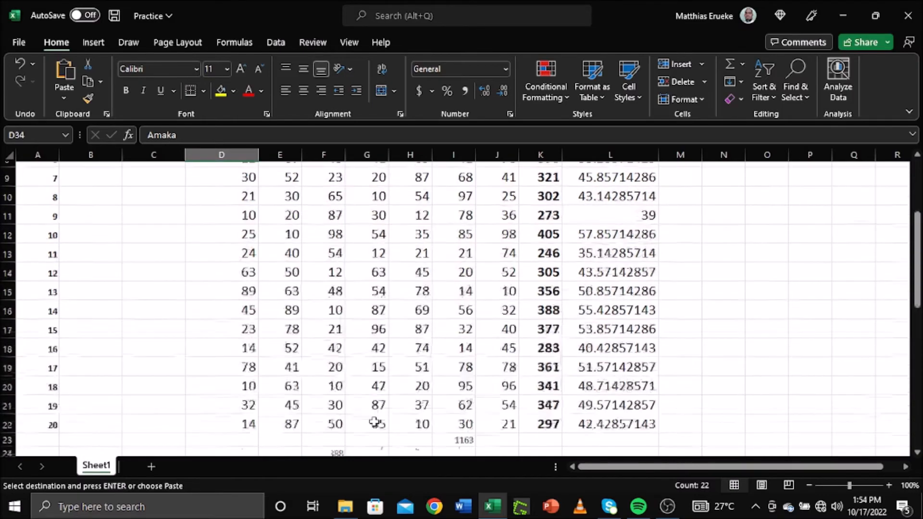
{"action": "left_click", "coordinate": [89, 222]}
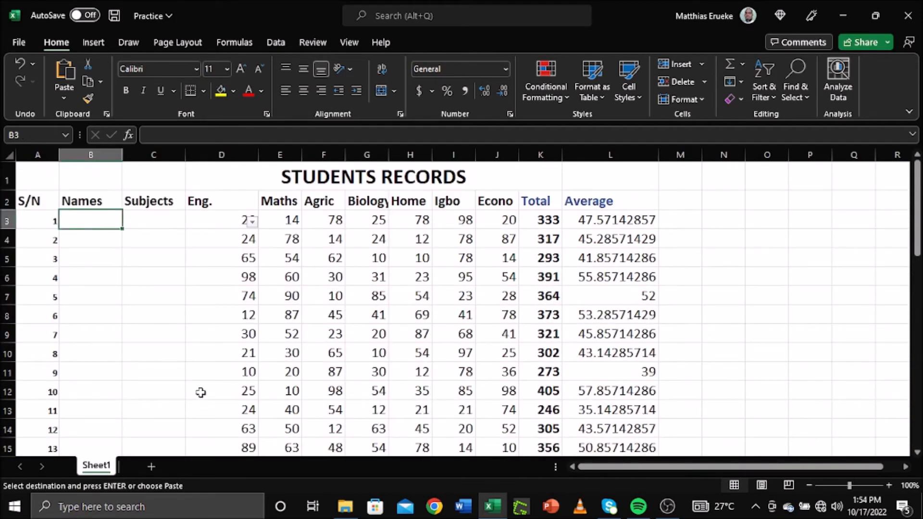
{"action": "key", "text": "ctrl+v"}
{"action": "scroll", "coordinate": [210, 379], "scroll_direction": "down", "scroll_amount": 4}
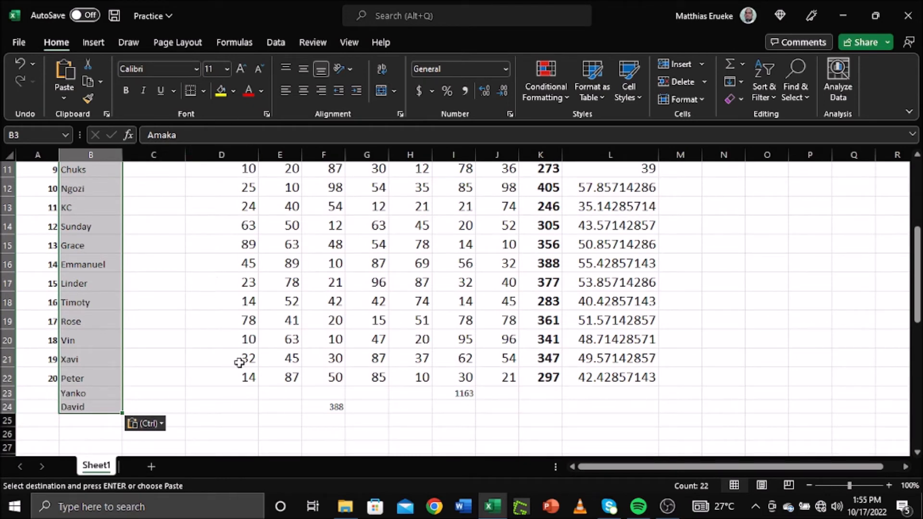
Delete the two surplus student names in B23:B24, below serial number 20.
{"action": "left_click", "coordinate": [211, 308]}
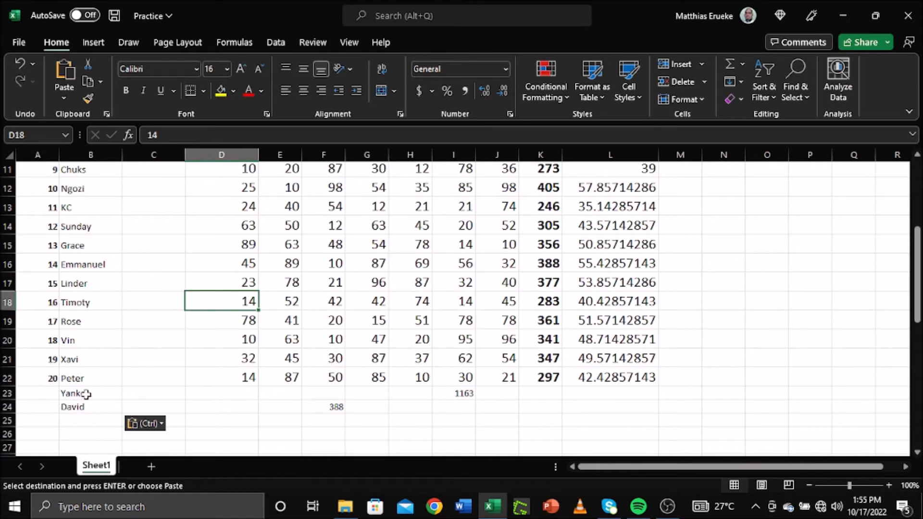
{"action": "left_click_drag", "start_coordinate": [85, 395], "coordinate": [85, 405]}
{"action": "key", "text": "Delete"}
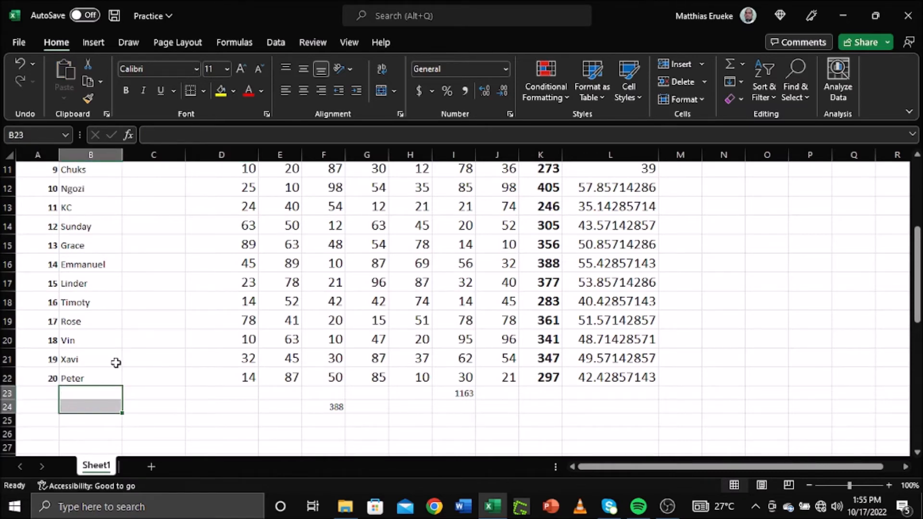
{"action": "scroll", "coordinate": [136, 358], "scroll_direction": "up", "scroll_amount": 4}
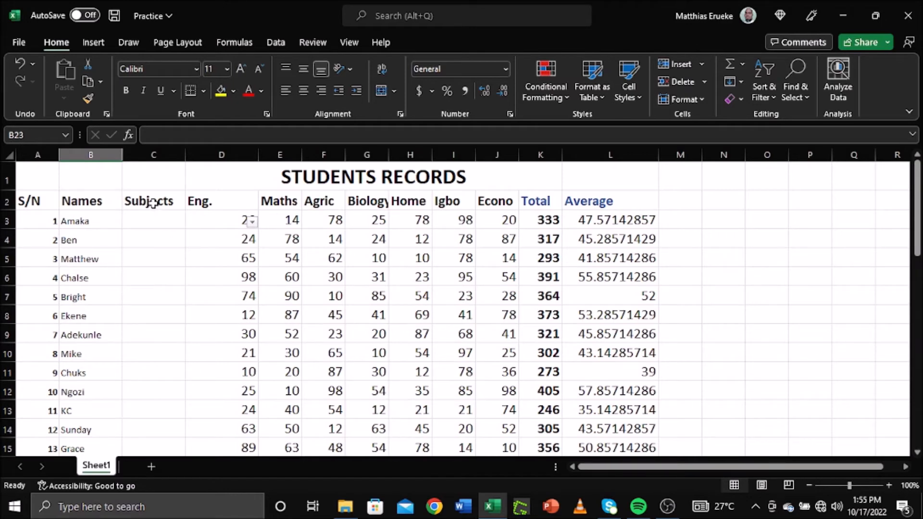
Insert a sheet row above the column headings and merge and center cells E2:J2 in it.
{"action": "left_click", "coordinate": [36, 203]}
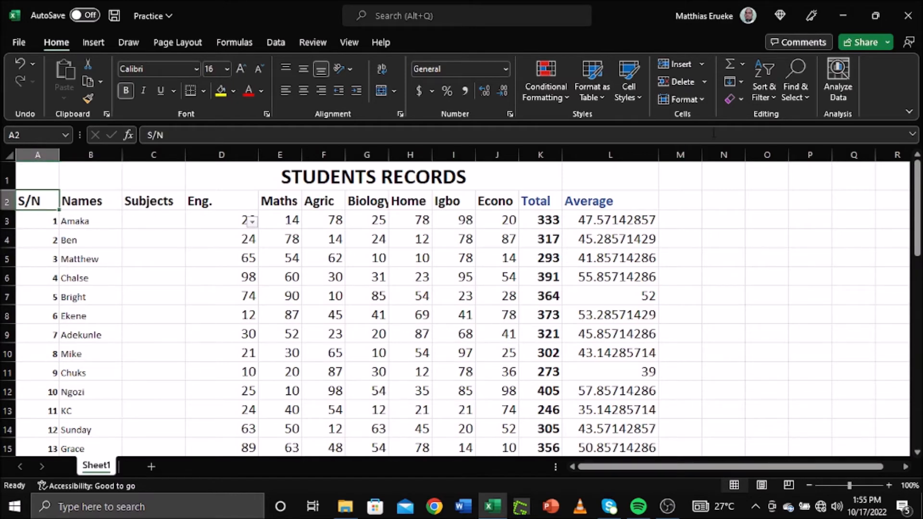
{"action": "left_click", "coordinate": [702, 65]}
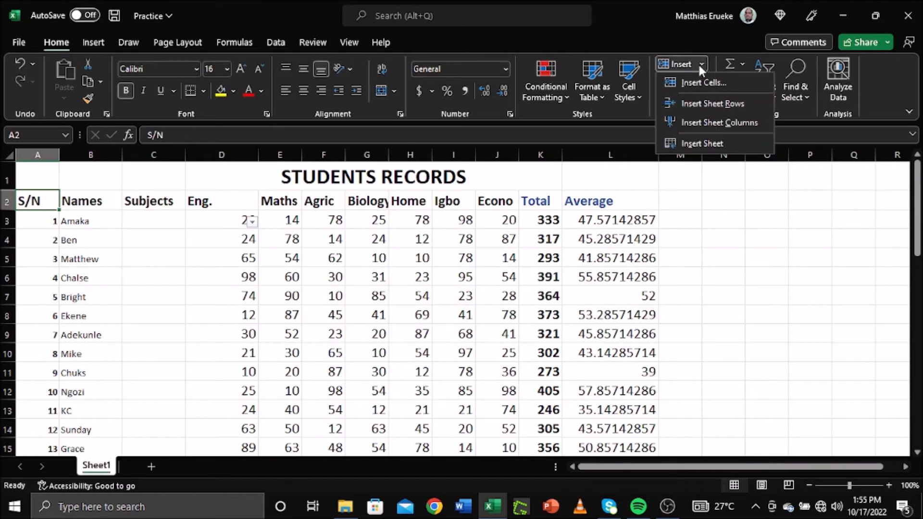
{"action": "left_click", "coordinate": [703, 101]}
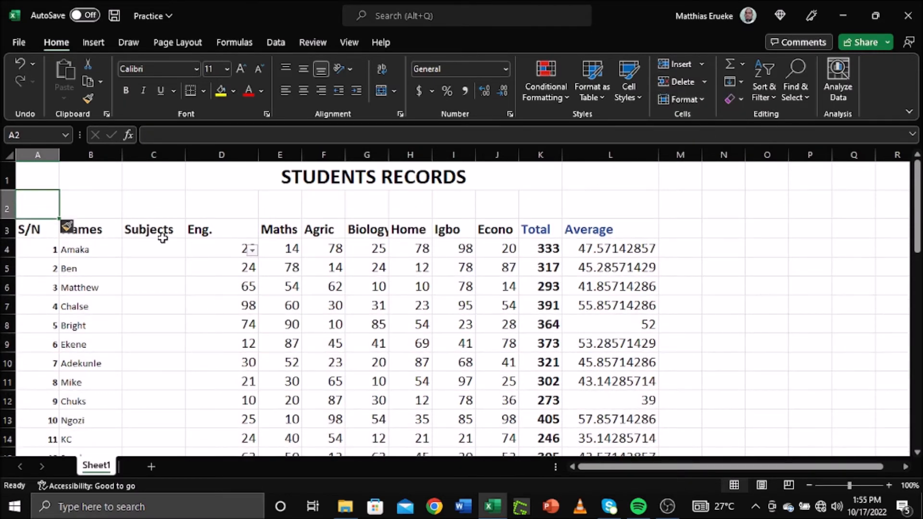
{"action": "left_click", "coordinate": [149, 233]}
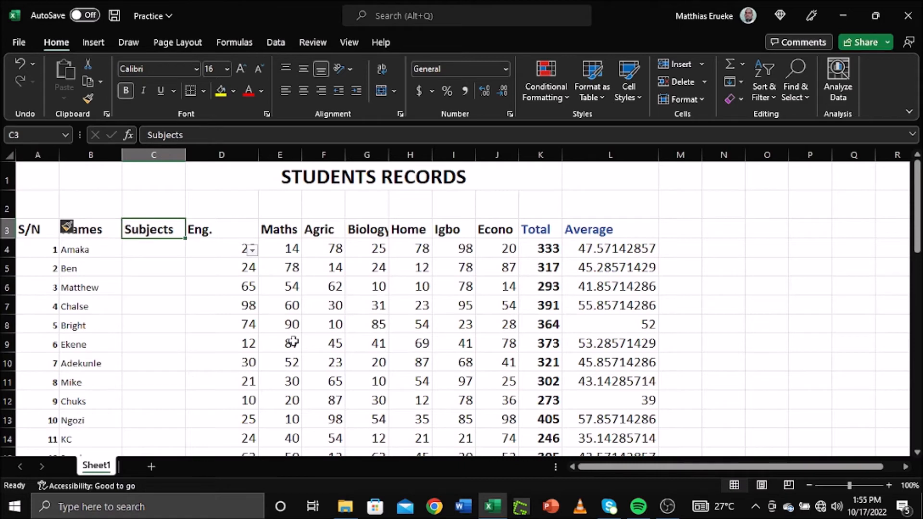
{"action": "left_click_drag", "start_coordinate": [288, 205], "coordinate": [483, 212]}
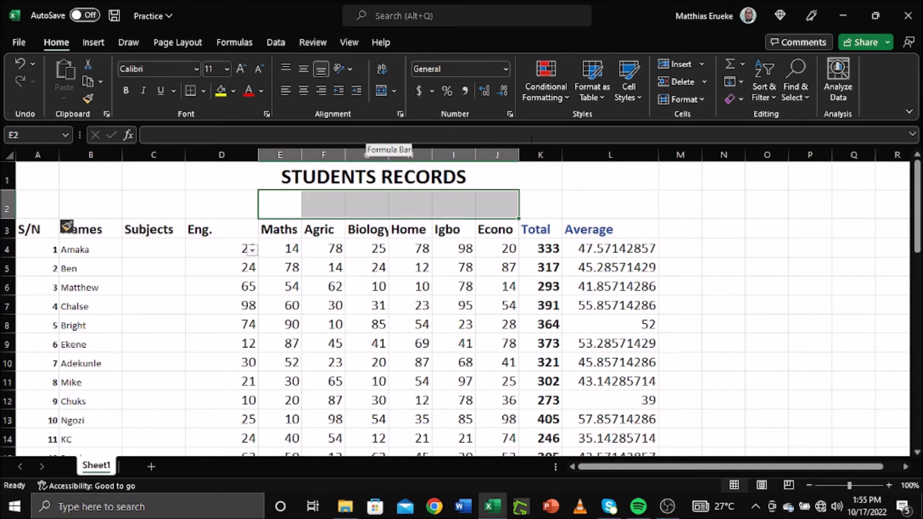
{"action": "left_click", "coordinate": [379, 91]}
Try to copy the Subjects heading from C3 into the merged cell E2:J2.
{"action": "left_click", "coordinate": [148, 231]}
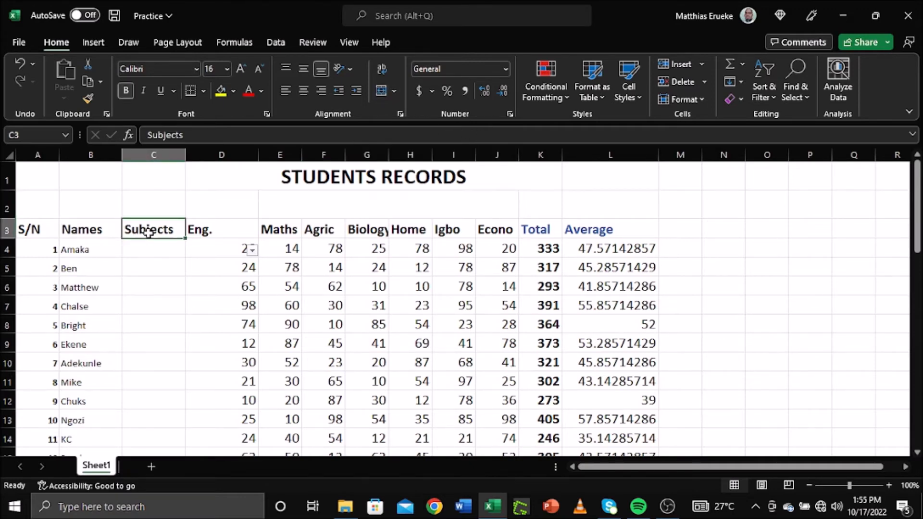
{"action": "key", "text": "ctrl+c"}
{"action": "left_click", "coordinate": [369, 207]}
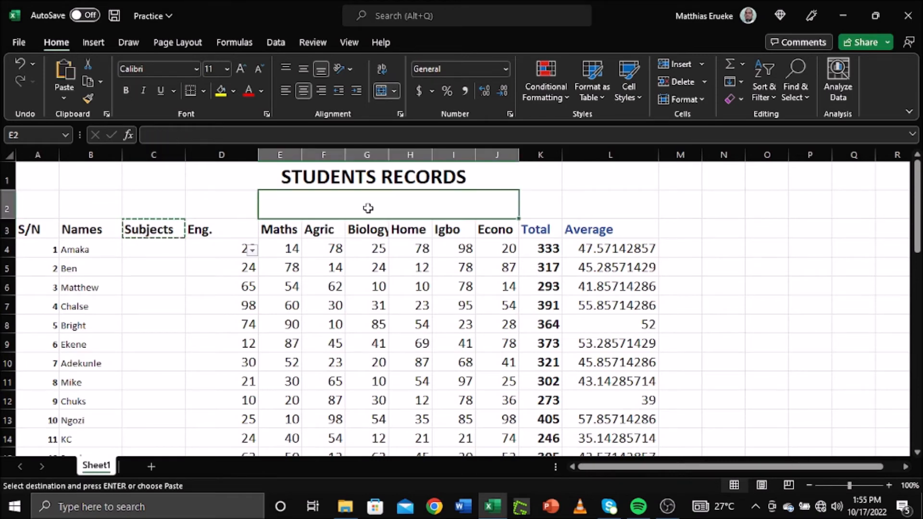
{"action": "key", "text": "Return"}
{"action": "left_click", "coordinate": [495, 288]}
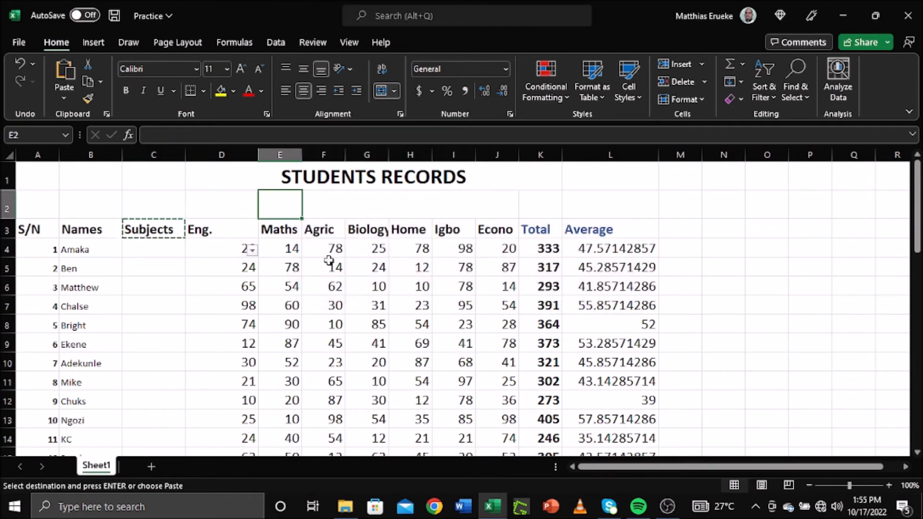
{"action": "left_click", "coordinate": [191, 260]}
Enter the heading Subjects in the merged cell E2:J2 and clear the Subjects heading from C3.
{"action": "left_click", "coordinate": [310, 210]}
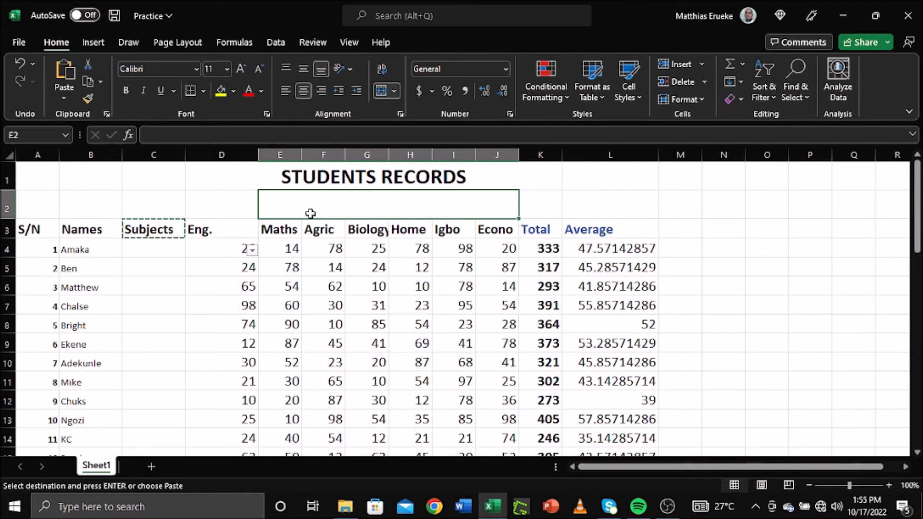
{"action": "type", "text": "sub"}
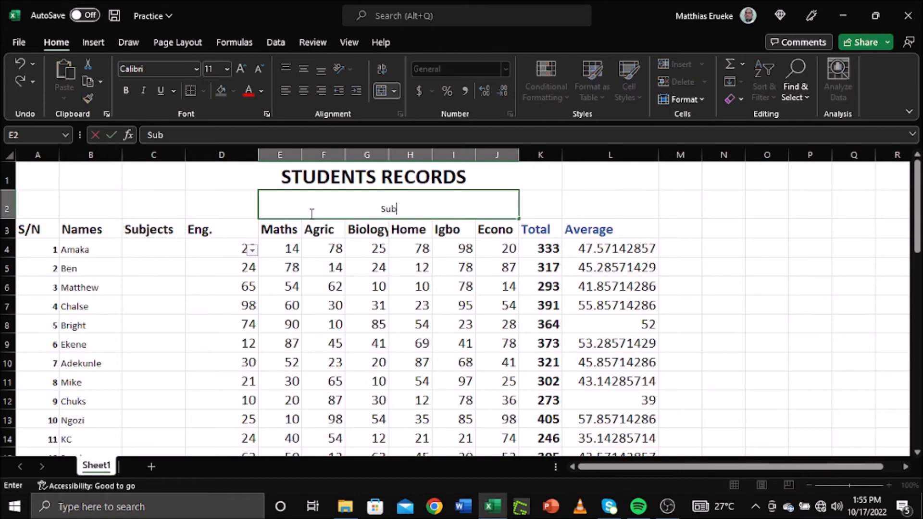
{"action": "type", "text": "jects"}
{"action": "left_click", "coordinate": [448, 306]}
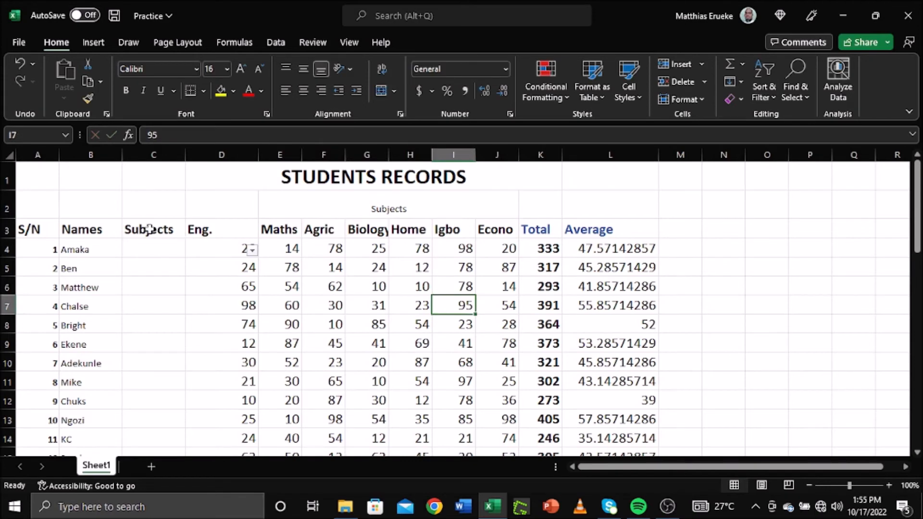
{"action": "left_click", "coordinate": [150, 231]}
{"action": "key", "text": "BackSpace"}
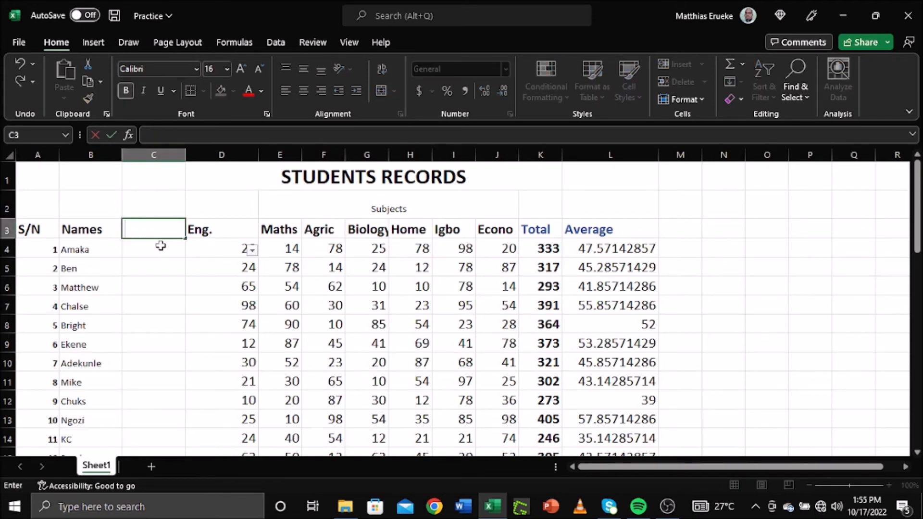
{"action": "left_click", "coordinate": [358, 287]}
Format the Subjects heading in the merged cell E2:J2 as bold at font size 16.
{"action": "left_click", "coordinate": [380, 212]}
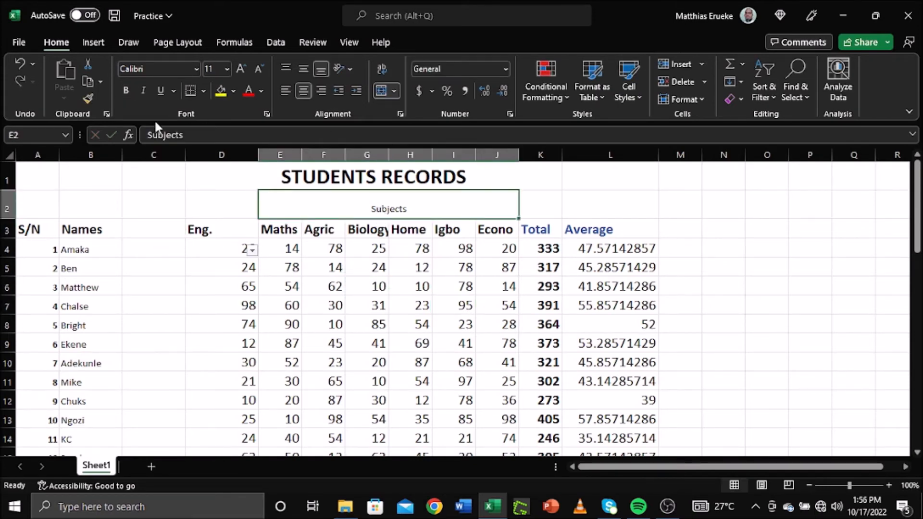
{"action": "left_click", "coordinate": [226, 69]}
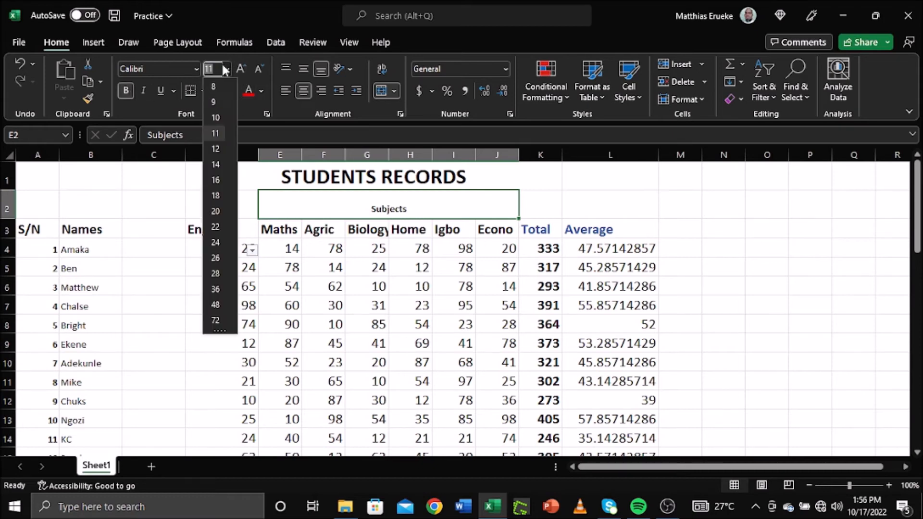
{"action": "left_click", "coordinate": [217, 181]}
{"action": "left_click", "coordinate": [476, 306]}
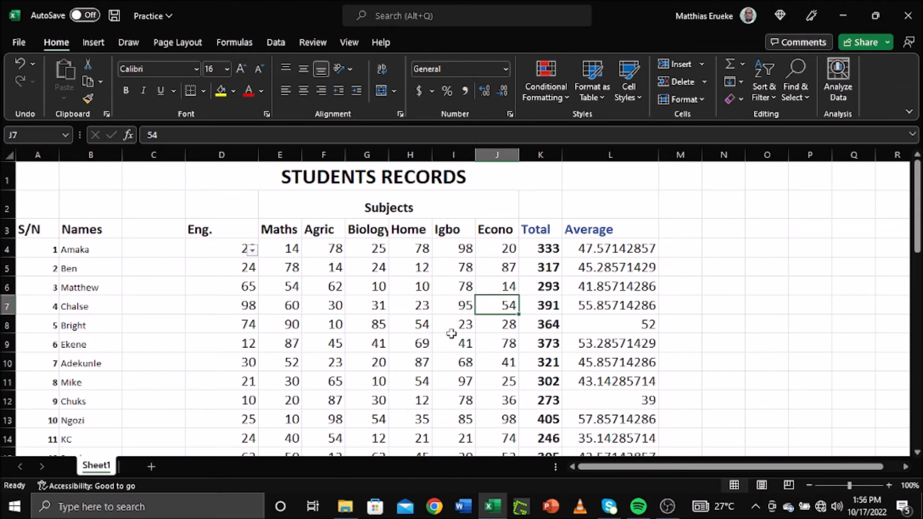
Delete the empty sheet column C between the Names and Eng. columns.
{"action": "left_click", "coordinate": [241, 231]}
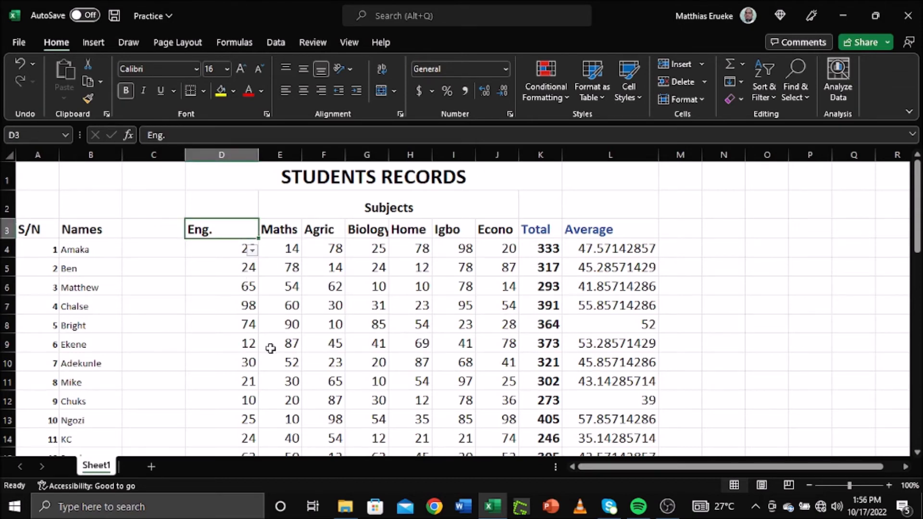
{"action": "left_click", "coordinate": [161, 181]}
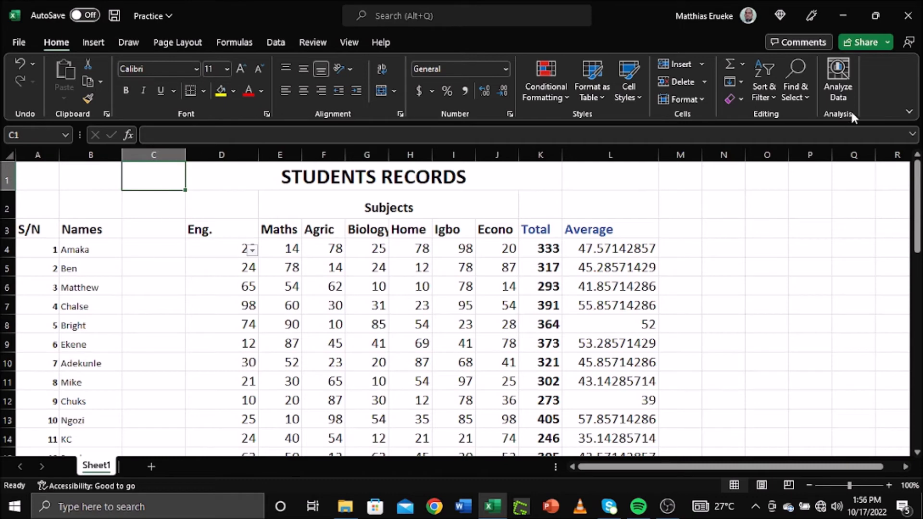
{"action": "left_click", "coordinate": [706, 82]}
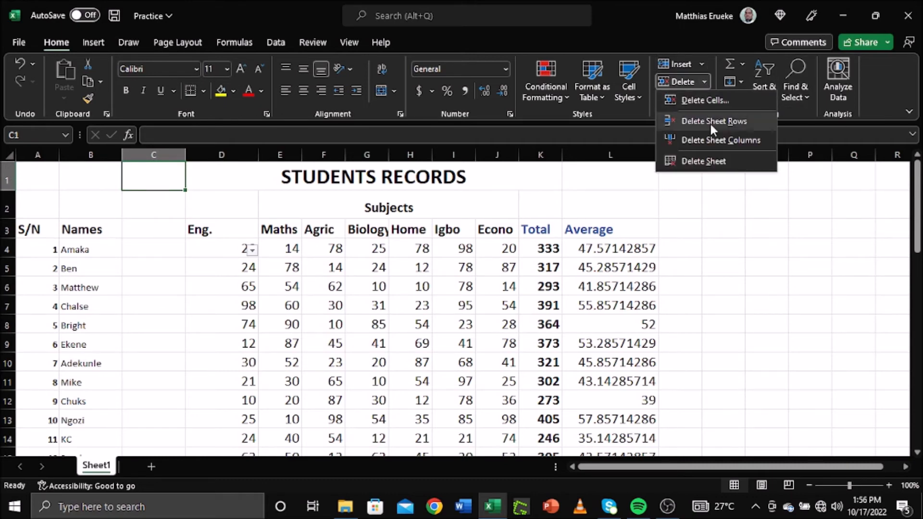
{"action": "left_click", "coordinate": [707, 139]}
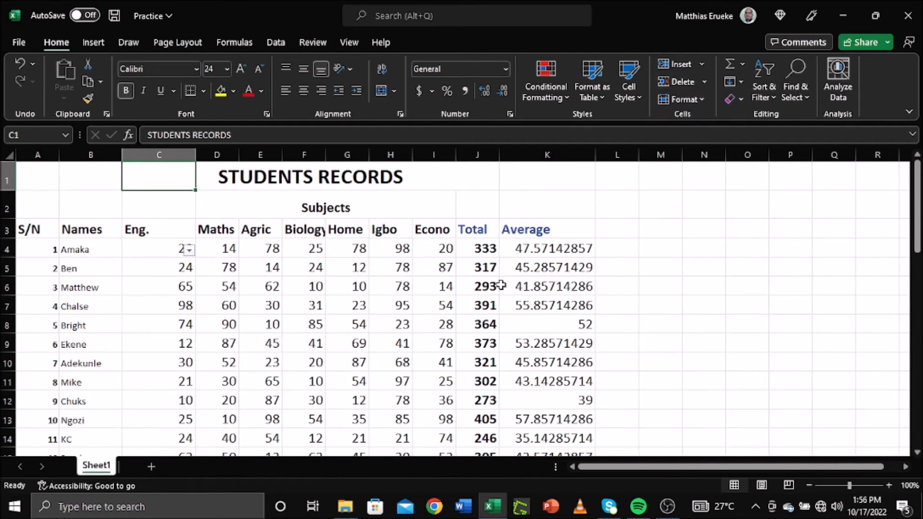
Right-align the Eng. heading in cell C3.
{"action": "left_click", "coordinate": [168, 232]}
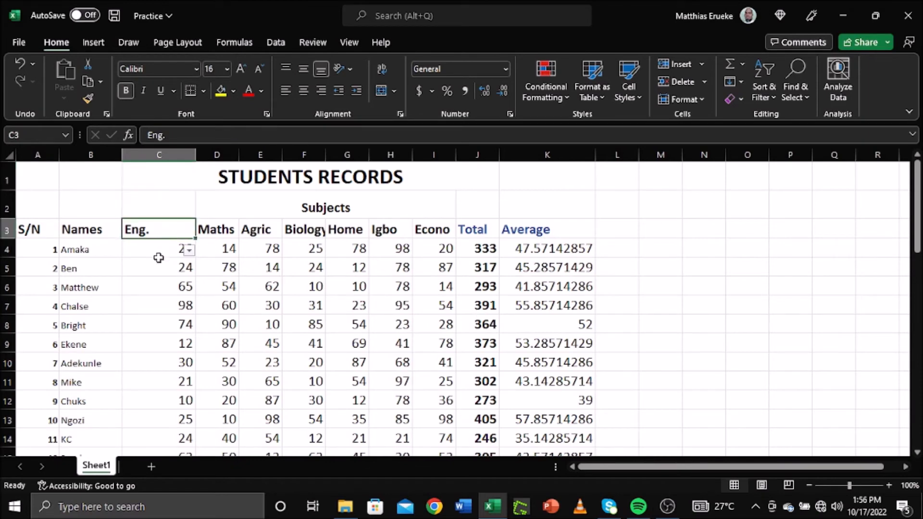
{"action": "left_click", "coordinate": [304, 91]}
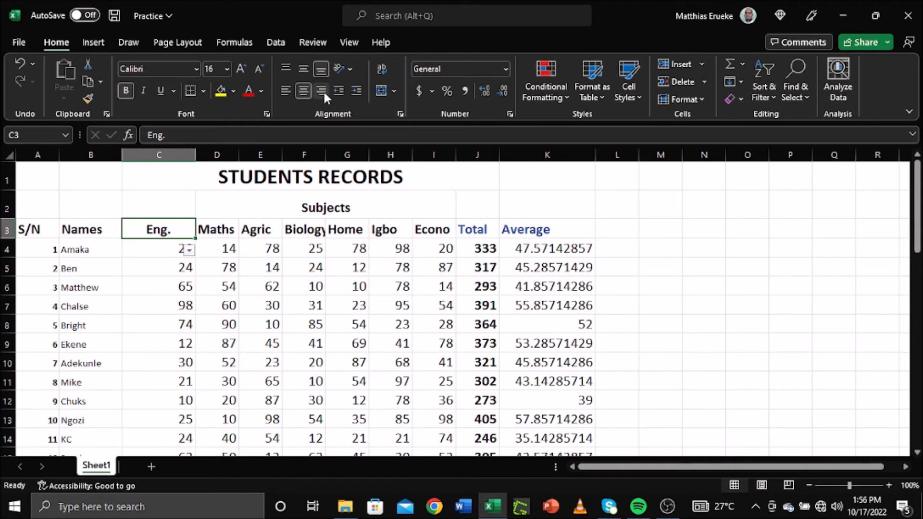
{"action": "left_click", "coordinate": [322, 91]}
{"action": "left_click", "coordinate": [702, 312]}
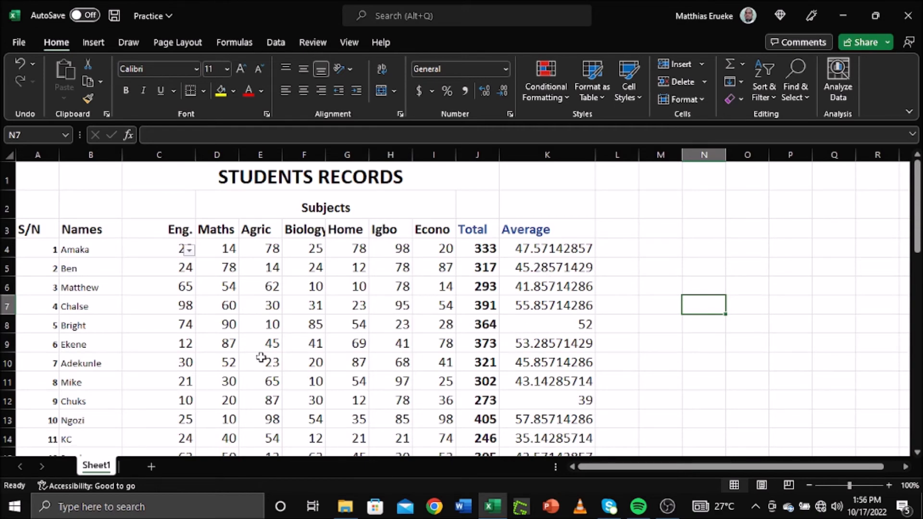
Clear the stray formulas from cells E25 and H24 below the student records.
{"action": "scroll", "coordinate": [261, 357], "scroll_direction": "down", "scroll_amount": 5}
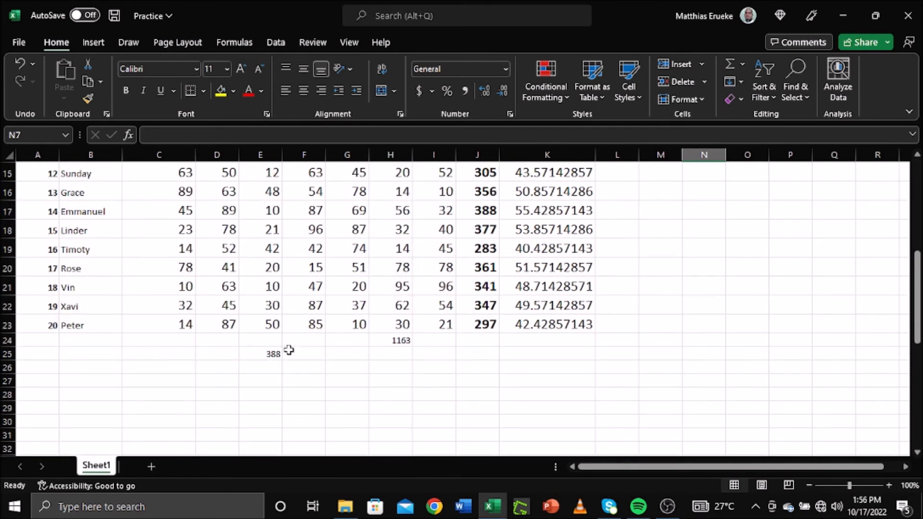
{"action": "left_click", "coordinate": [272, 356]}
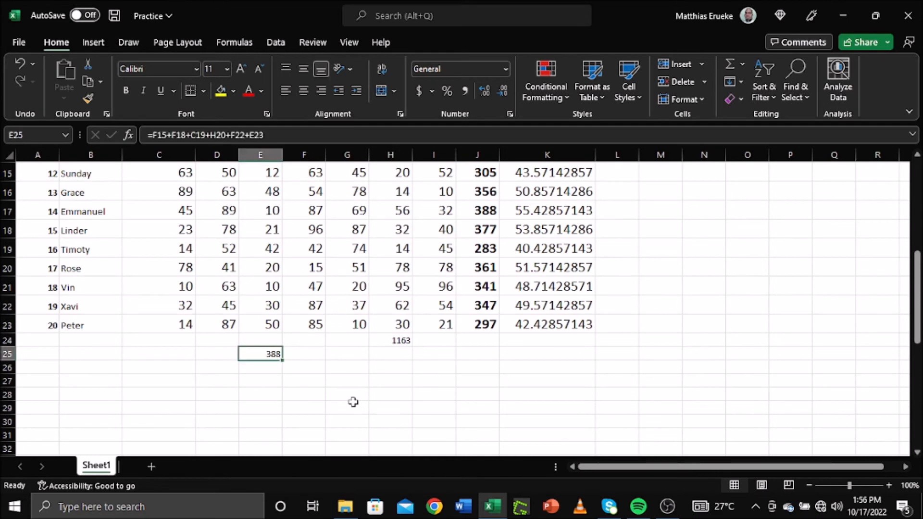
{"action": "key", "text": "Delete"}
{"action": "left_click", "coordinate": [392, 343]}
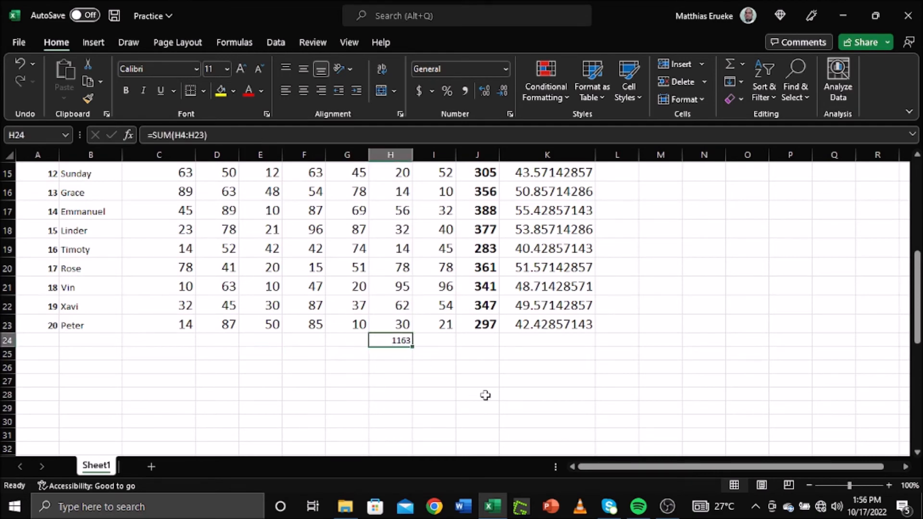
{"action": "scroll", "coordinate": [421, 404], "scroll_direction": "up", "scroll_amount": 5}
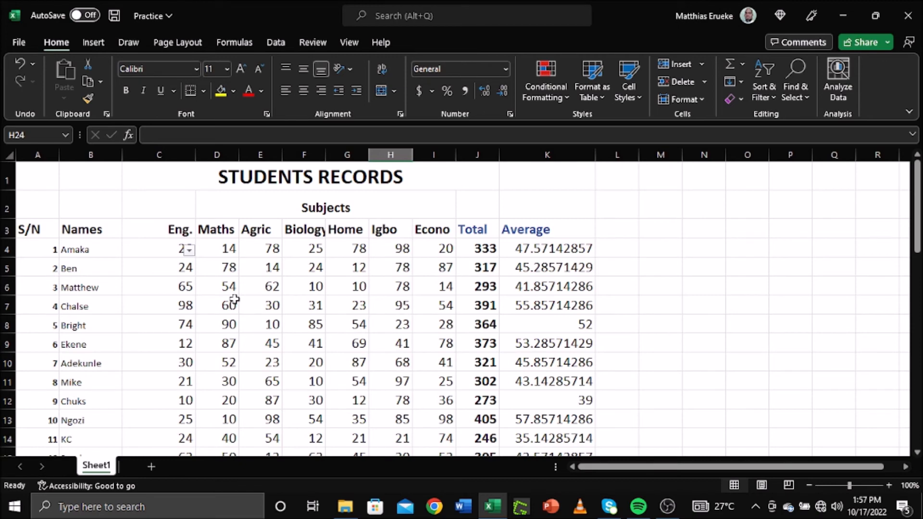
Sort the student names in B4:B23 from A to Z, continuing with the current selection only.
{"action": "scroll", "coordinate": [301, 338], "scroll_direction": "down", "scroll_amount": 1}
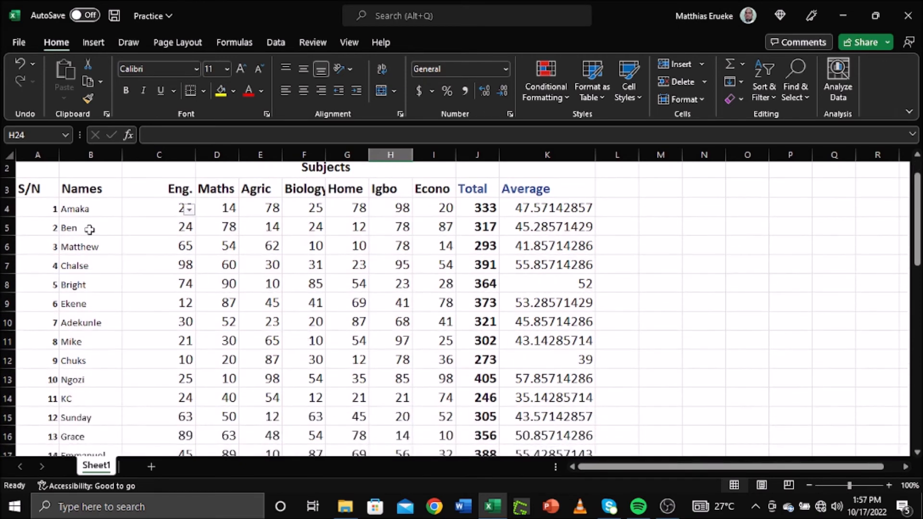
{"action": "left_click", "coordinate": [86, 211]}
{"action": "left_click_drag", "start_coordinate": [86, 220], "coordinate": [97, 412]}
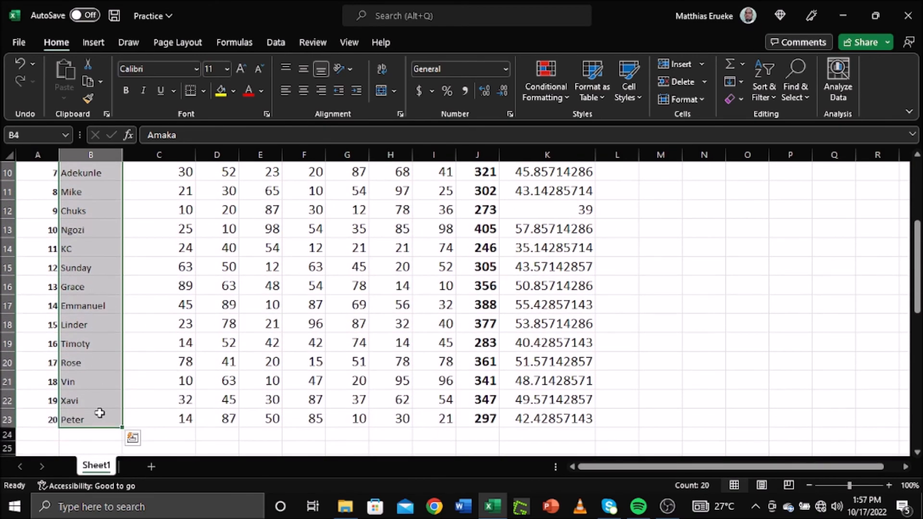
{"action": "left_click", "coordinate": [772, 94]}
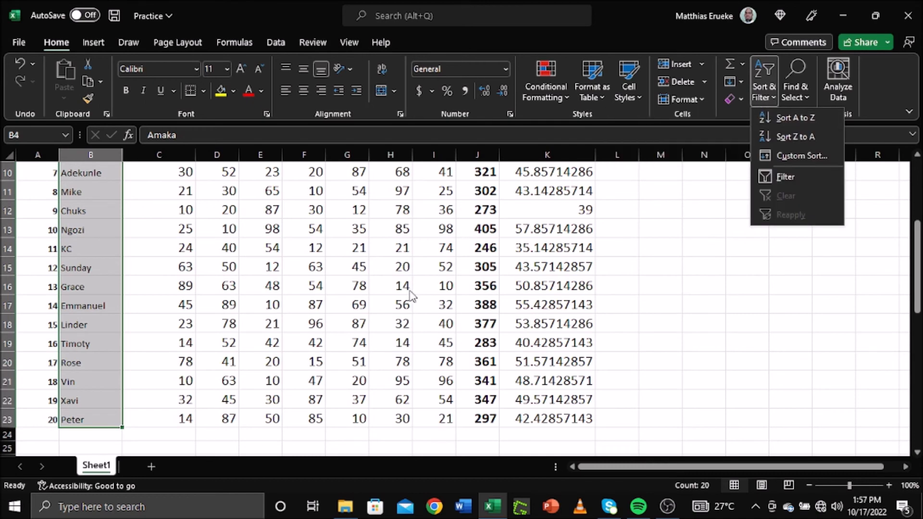
{"action": "scroll", "coordinate": [407, 296], "scroll_direction": "up", "scroll_amount": 2}
{"action": "scroll", "coordinate": [406, 295], "scroll_direction": "up", "scroll_amount": 2}
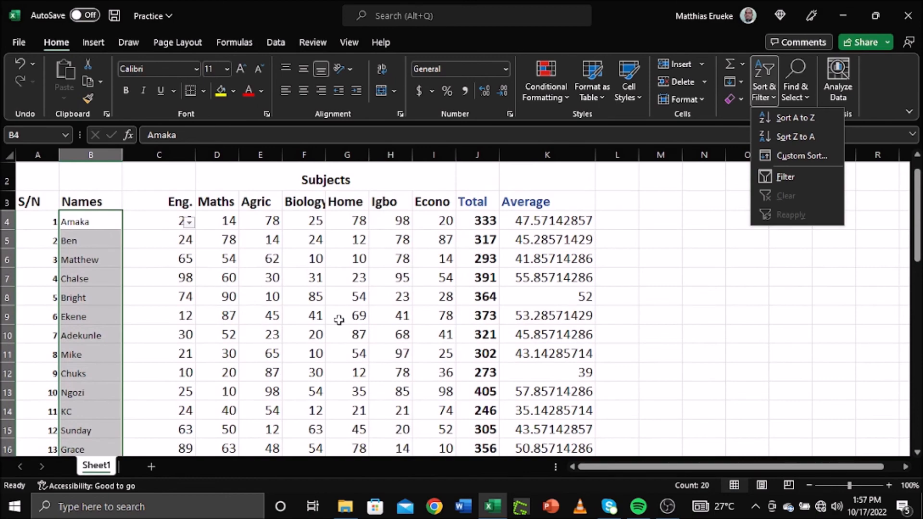
{"action": "scroll", "coordinate": [342, 317], "scroll_direction": "down", "scroll_amount": 2}
{"action": "scroll", "coordinate": [347, 324], "scroll_direction": "down", "scroll_amount": 2}
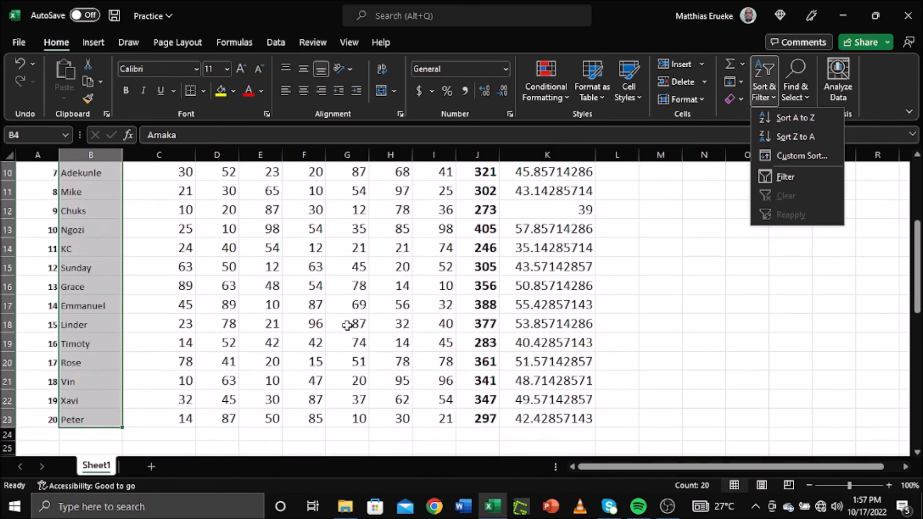
{"action": "left_click", "coordinate": [799, 120]}
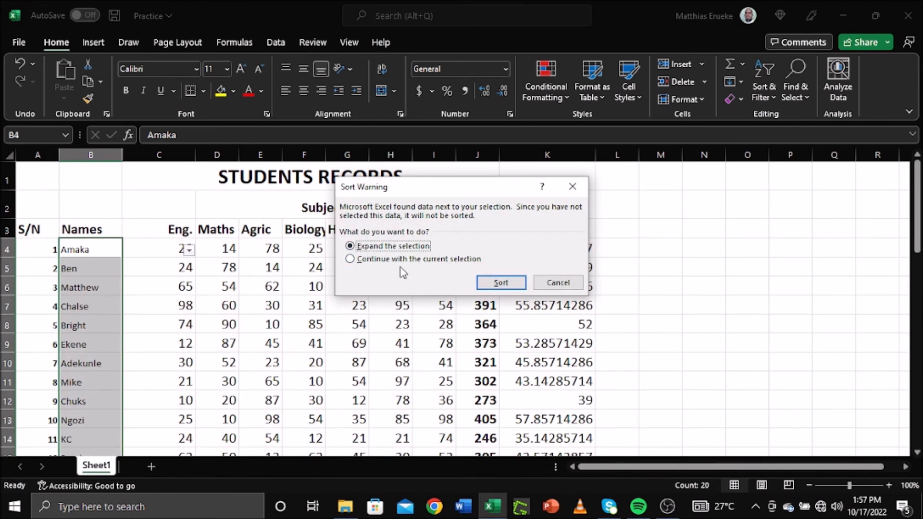
{"action": "left_click", "coordinate": [349, 259]}
{"action": "left_click", "coordinate": [504, 286]}
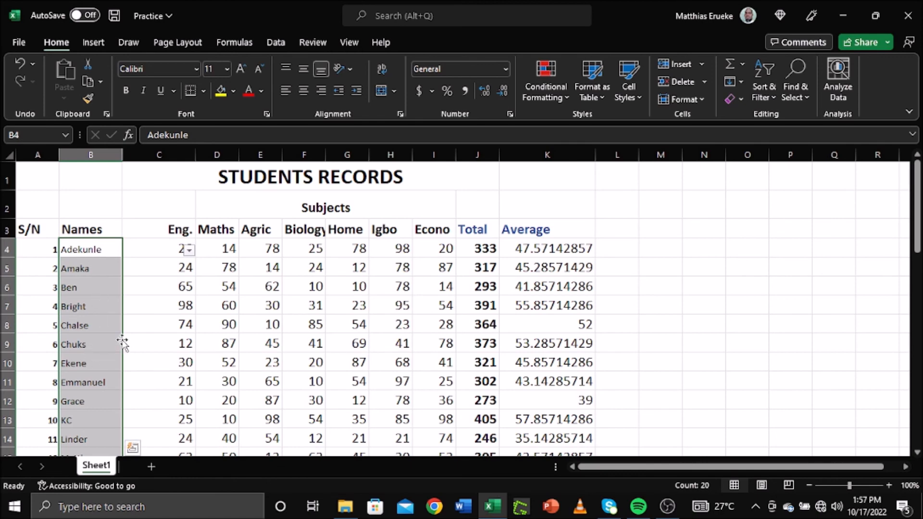
Sort the student names in B4:B23 from Z to A, continuing with the current selection only.
{"action": "scroll", "coordinate": [122, 342], "scroll_direction": "down", "scroll_amount": 3}
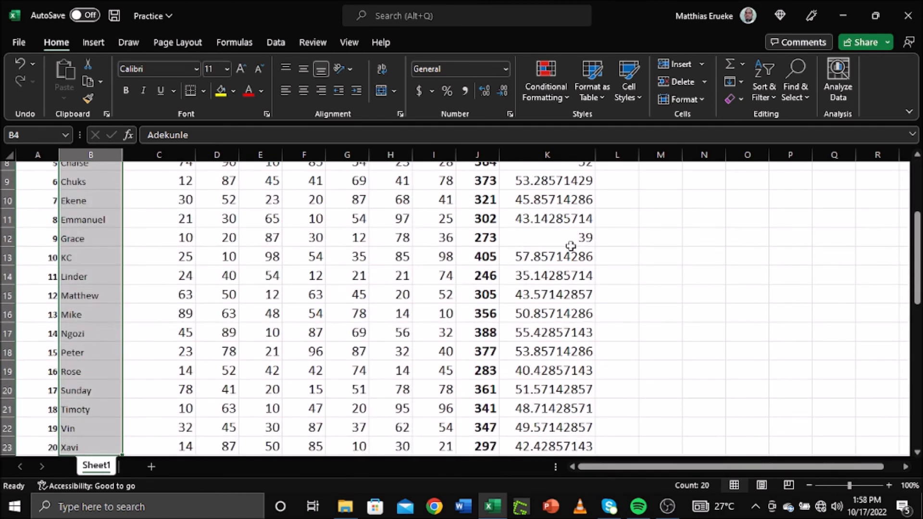
{"action": "left_click", "coordinate": [772, 93]}
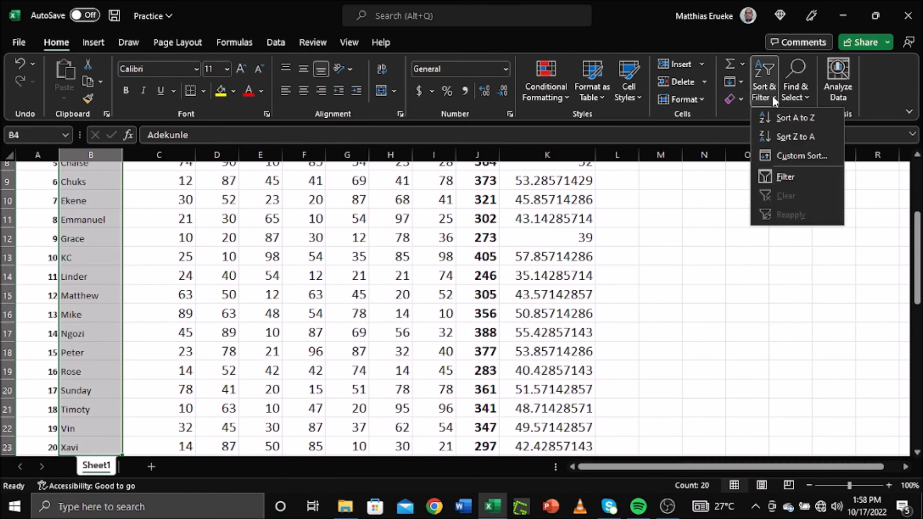
{"action": "left_click", "coordinate": [781, 134]}
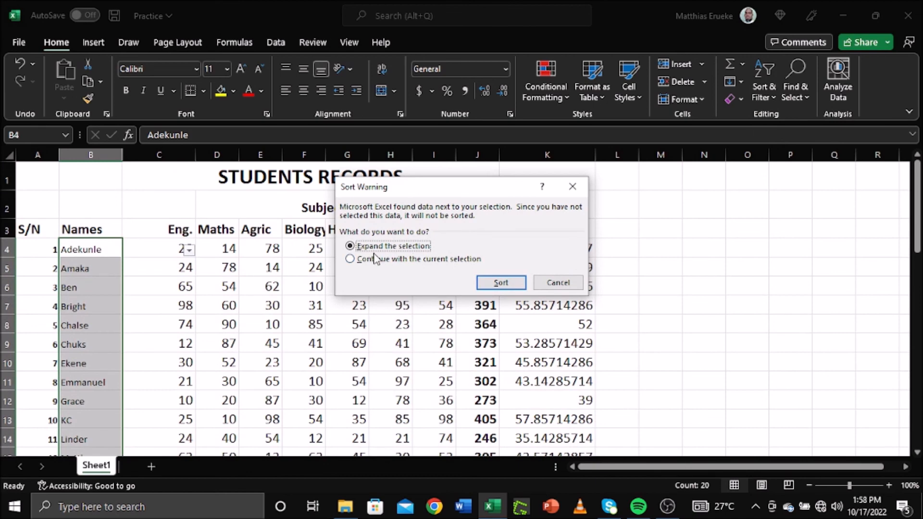
{"action": "left_click", "coordinate": [368, 262]}
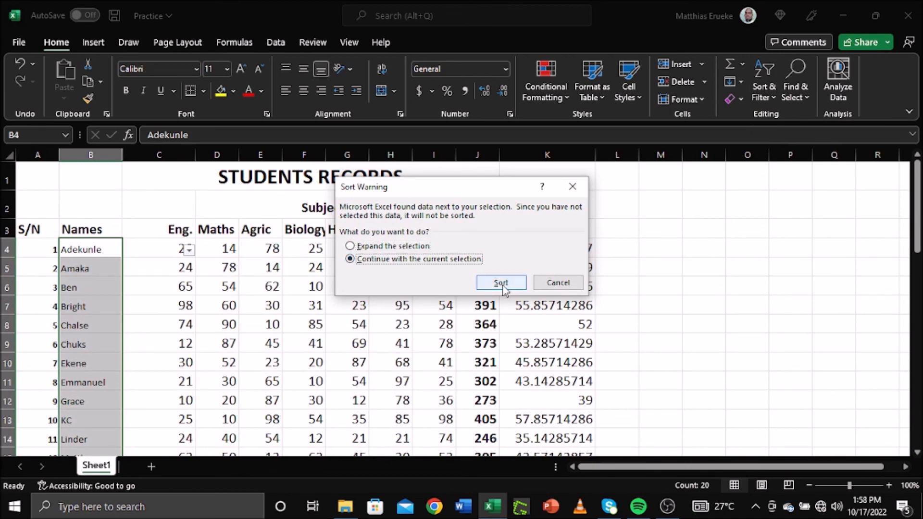
{"action": "left_click", "coordinate": [501, 284]}
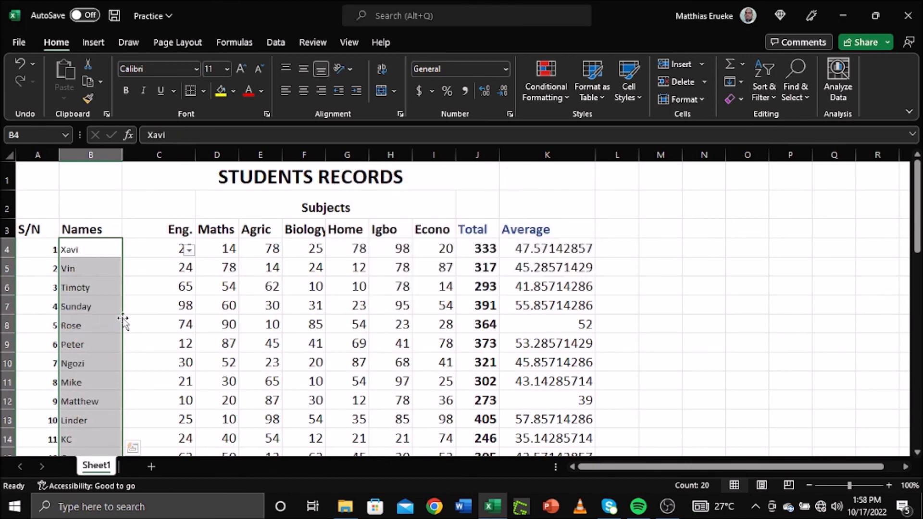